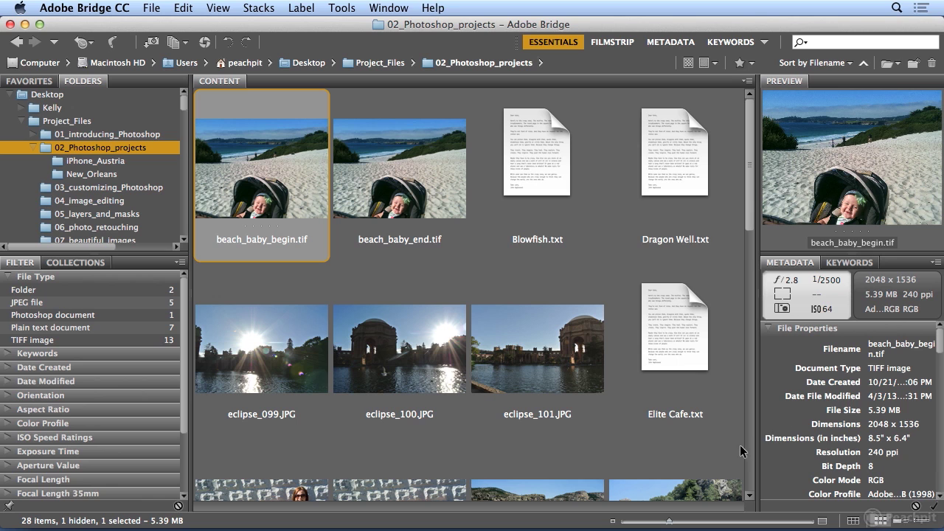
Jump to the hobart_building files in 02_Photoshop_projects by typing 'ho'.
click(577, 374)
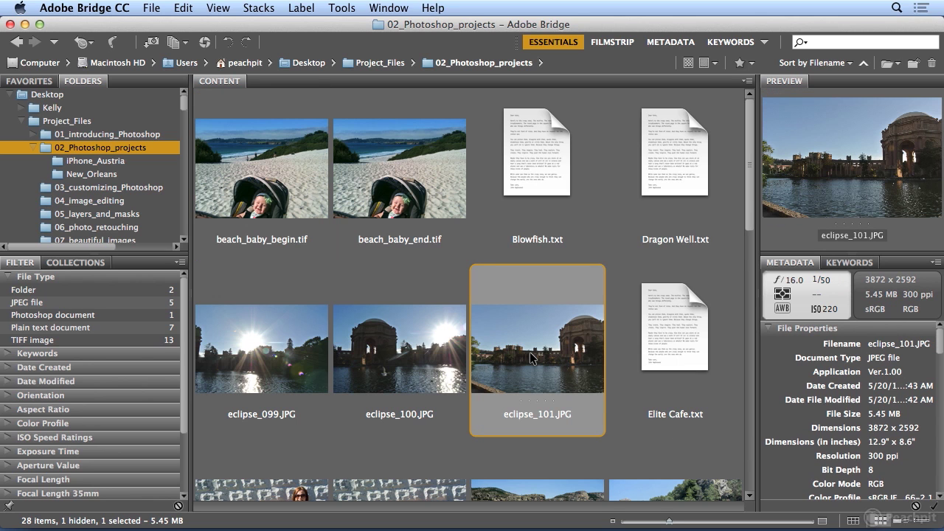
key(h)
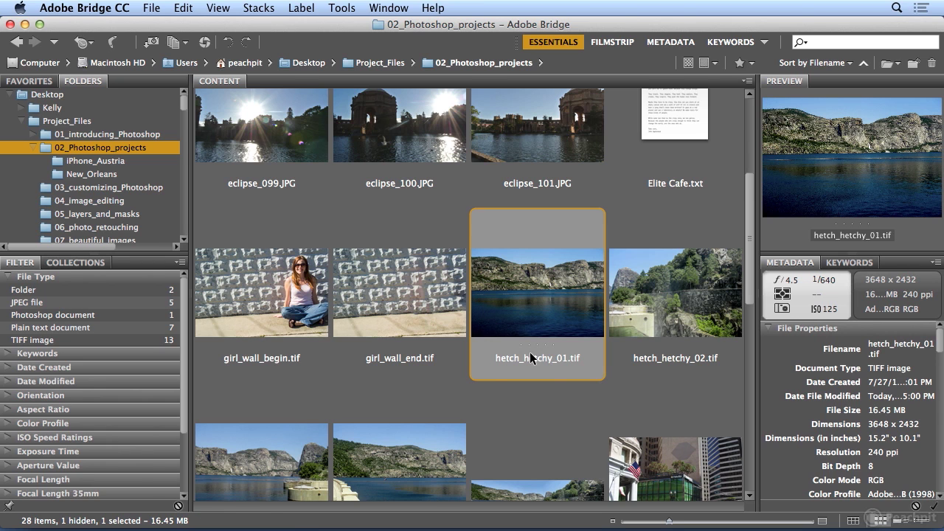
key(h)
key(o)
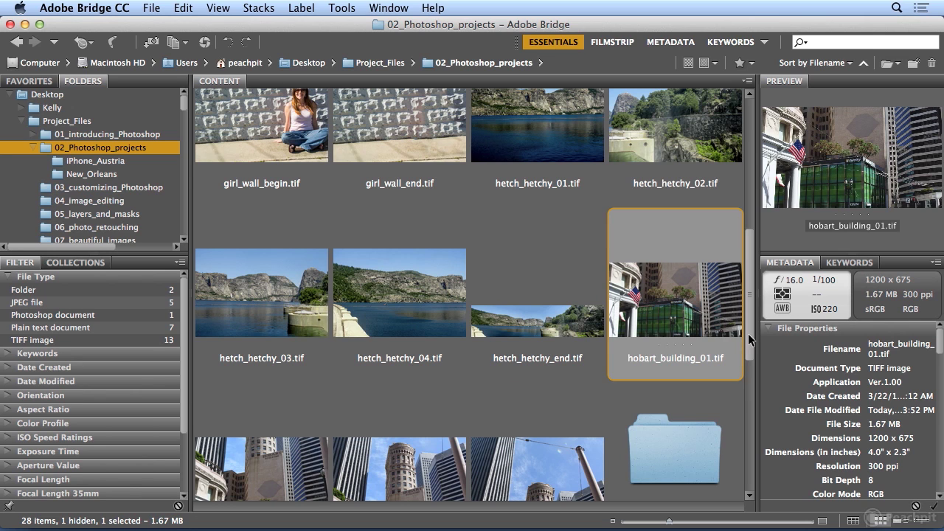
drag(747, 334, 747, 367)
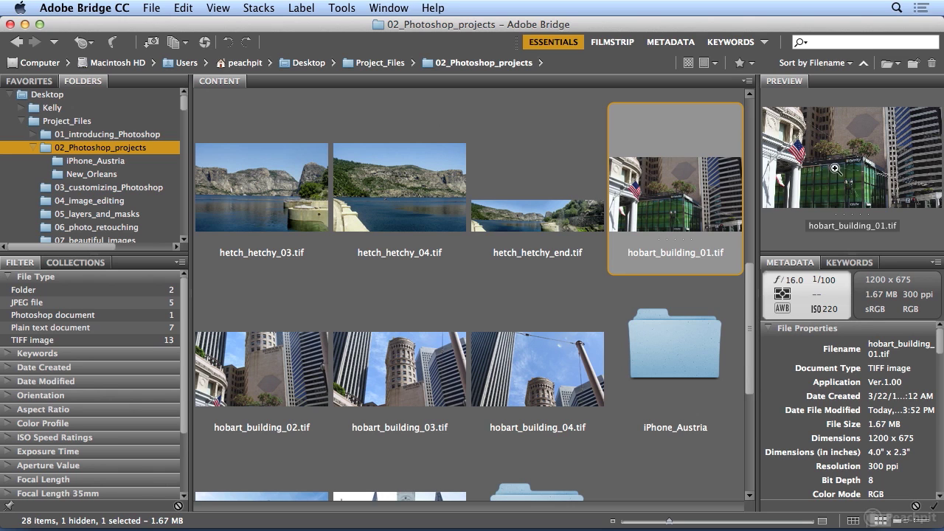
Preview hobart_building_02, 03 and 04, ending on hobart_building_04.tif.
click(243, 380)
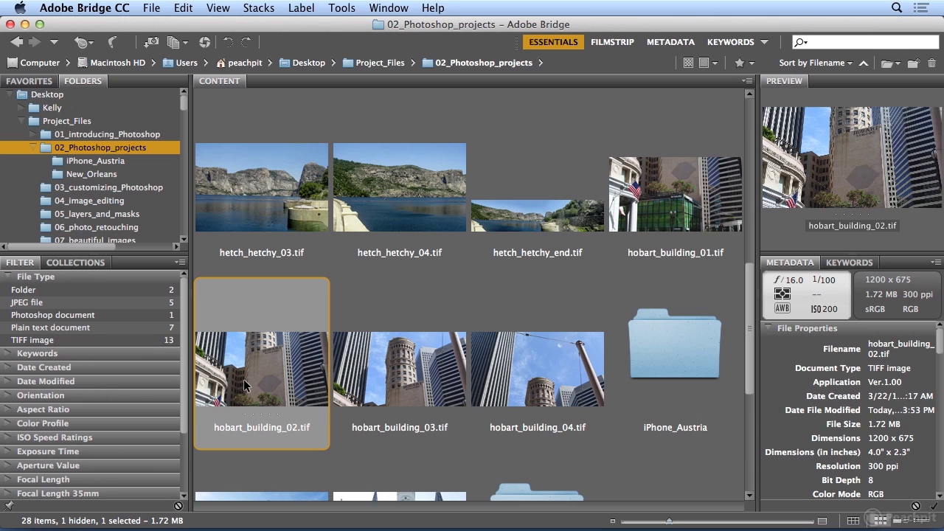
click(391, 386)
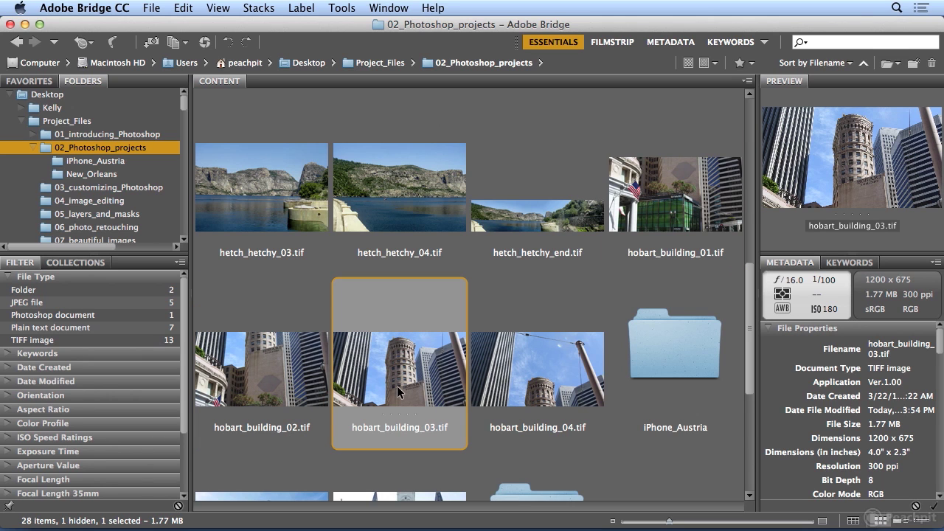
click(507, 373)
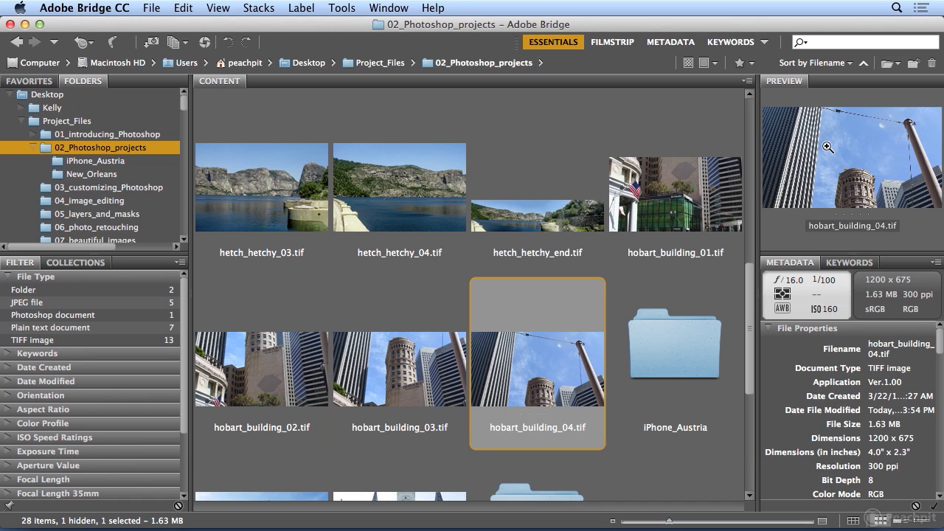
click(391, 351)
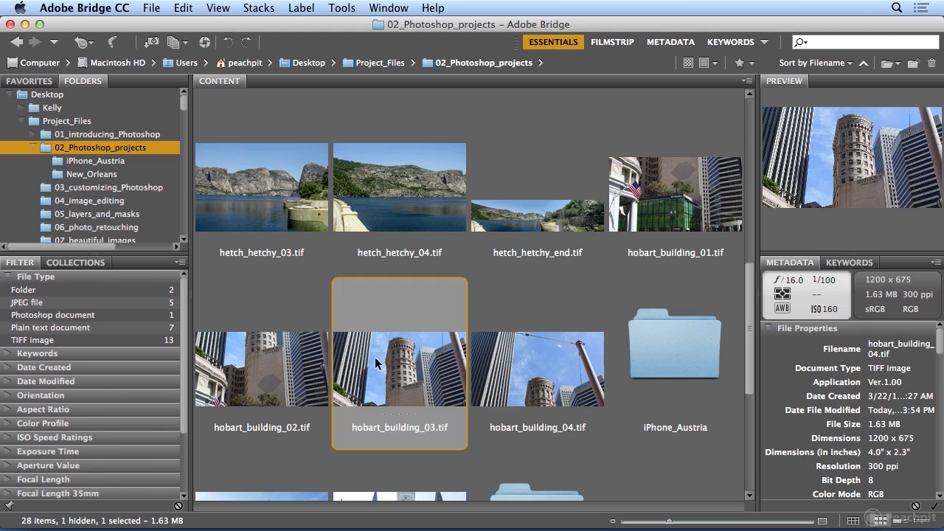
click(583, 359)
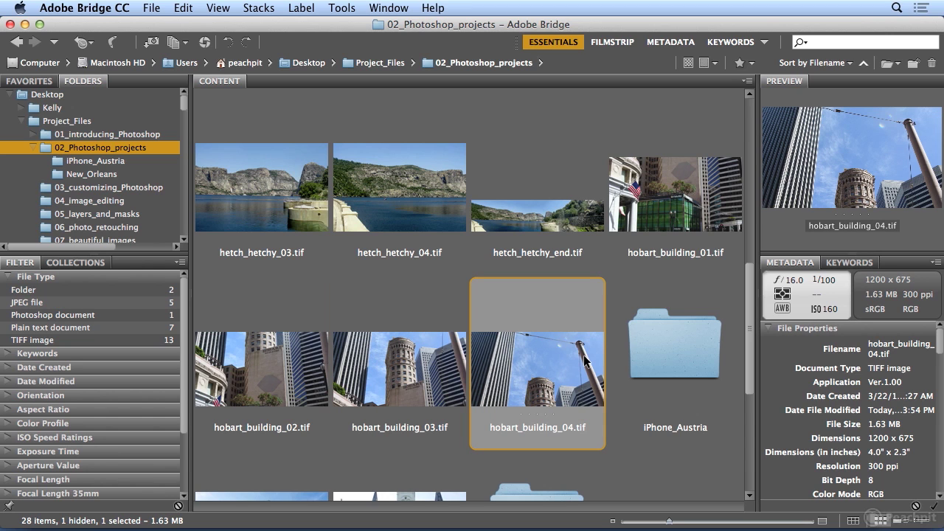
Select hobart_building_01 through 04 and send them to Photoshop's Photomerge.
shift+click(665, 199)
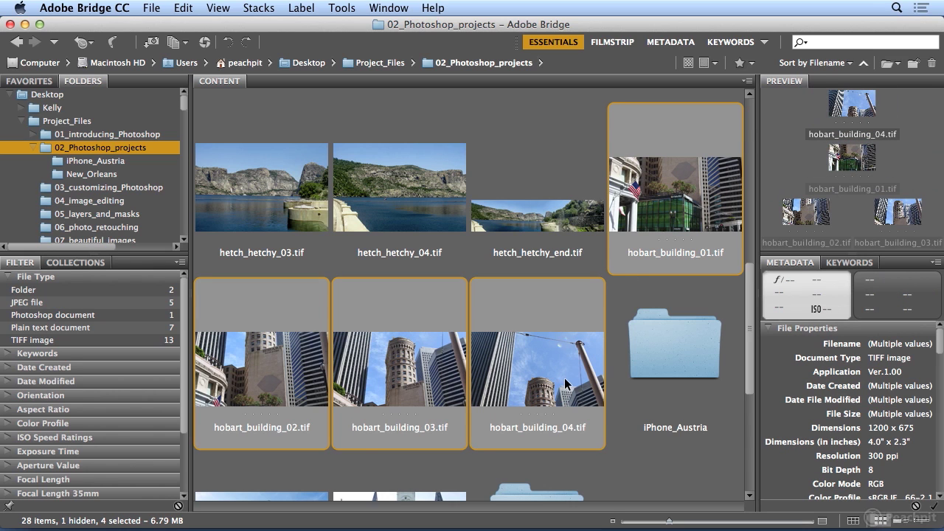
click(662, 201)
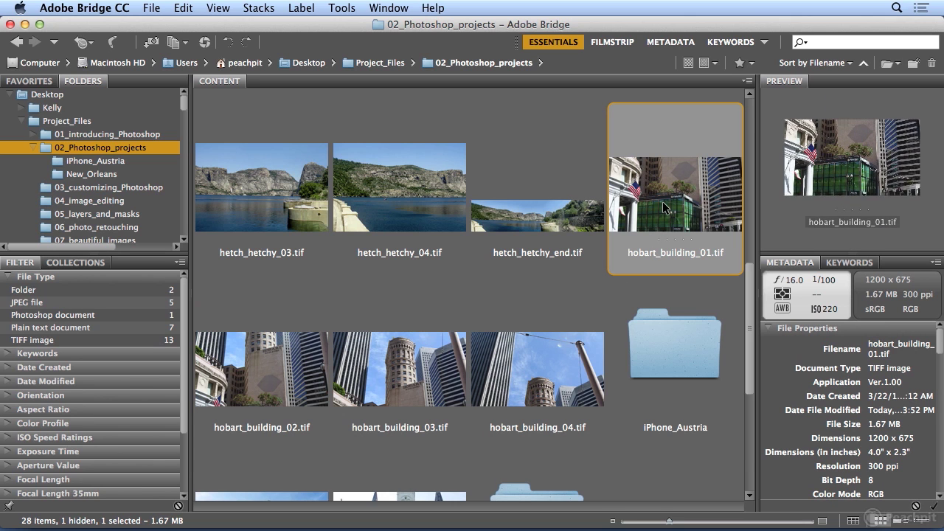
shift+click(572, 366)
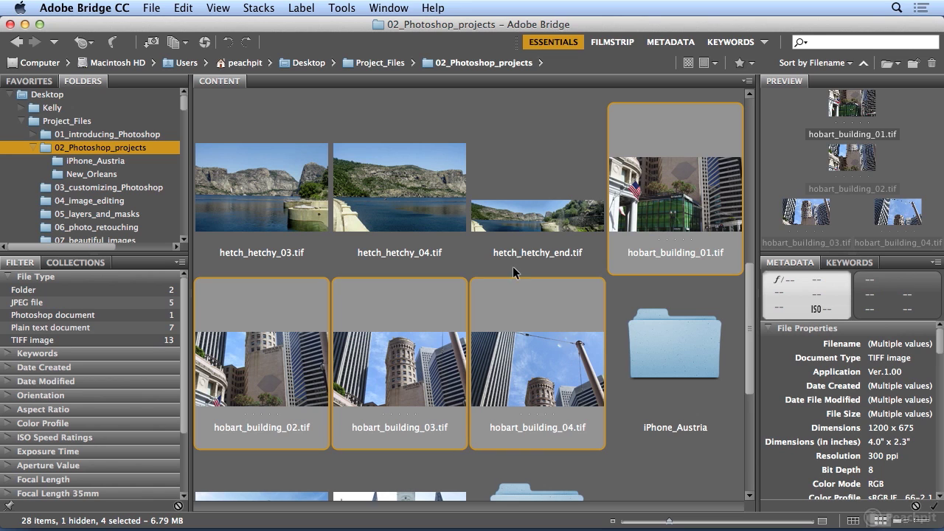
click(342, 8)
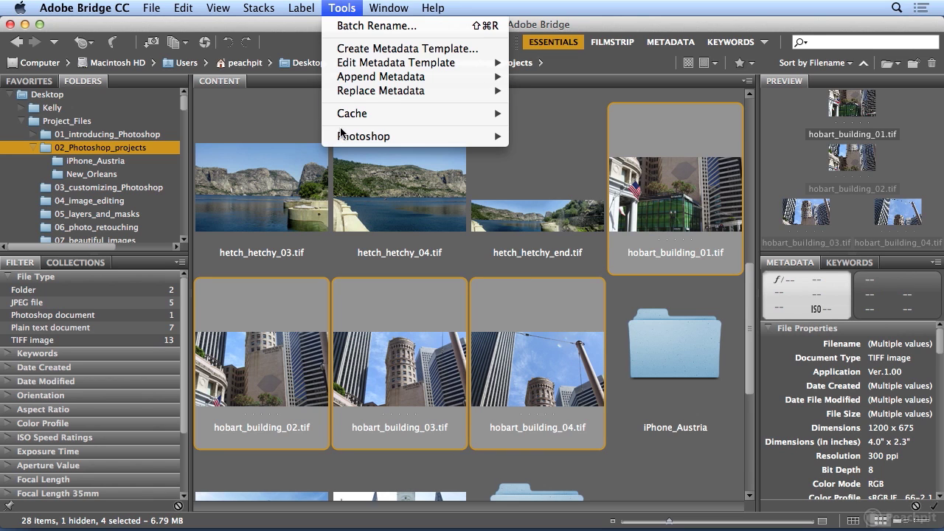
mouse_move(341, 136)
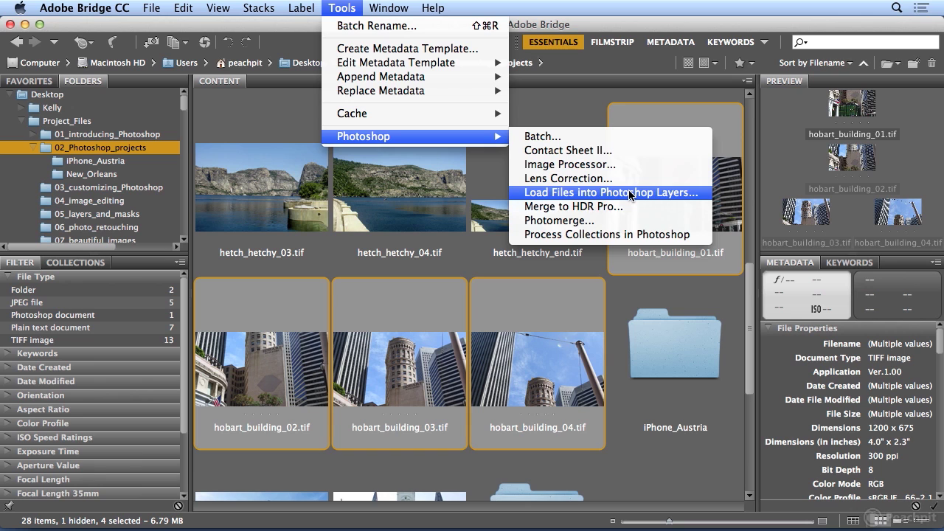
click(628, 219)
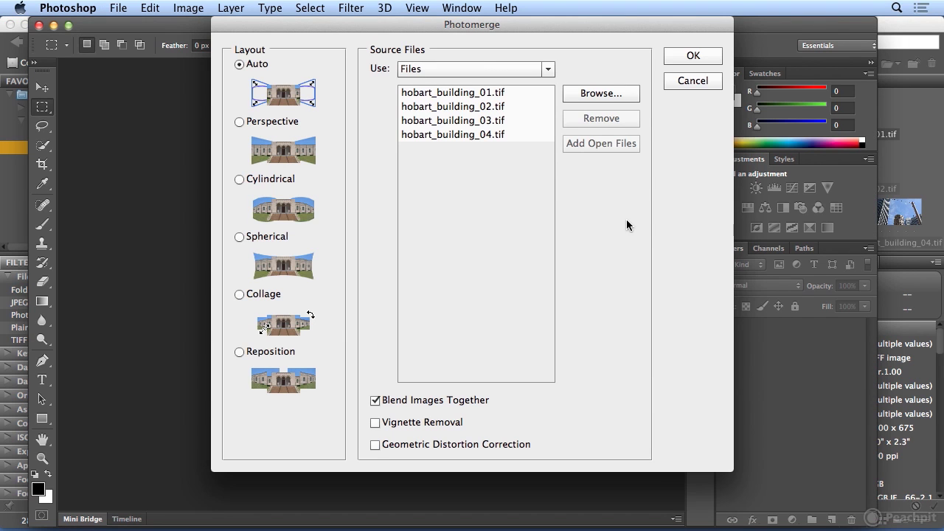
Stitch the four photos with Auto layout and maximize the Photoshop window for cropping.
click(669, 59)
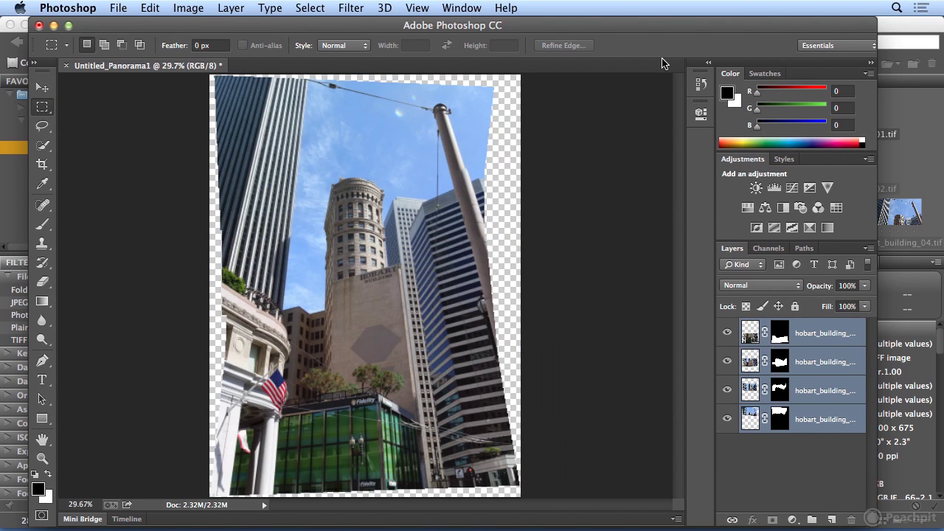
click(68, 25)
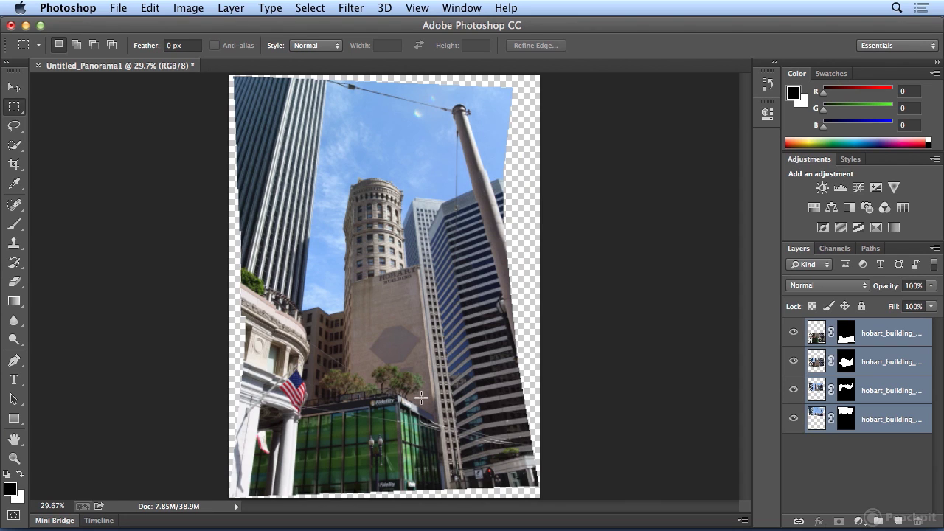
key(c)
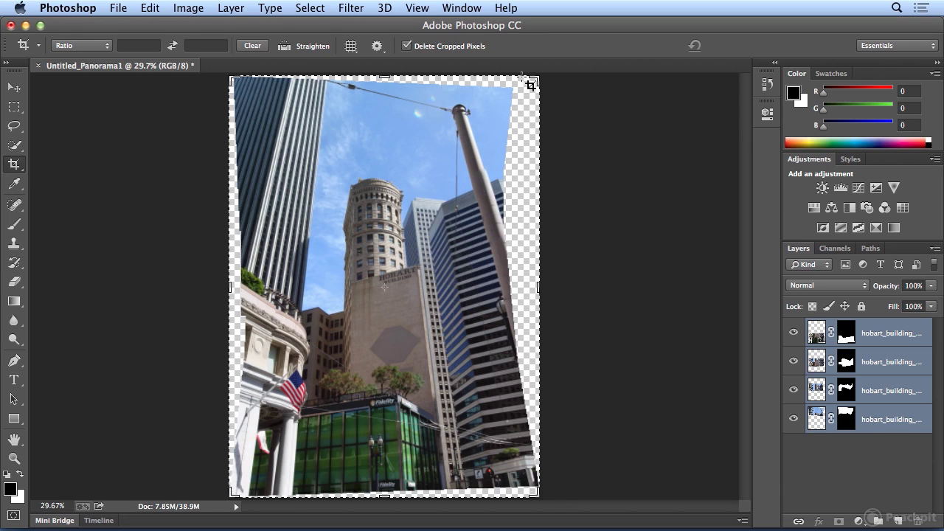
Size the crop box, rotate about -2.1° to straighten, and refine left, top and right edges.
drag(534, 78, 518, 78)
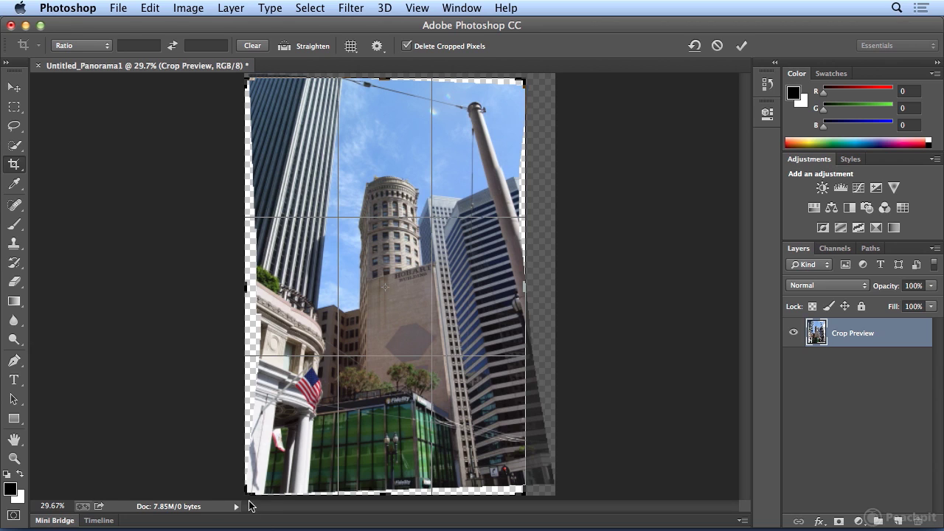
drag(248, 489, 251, 489)
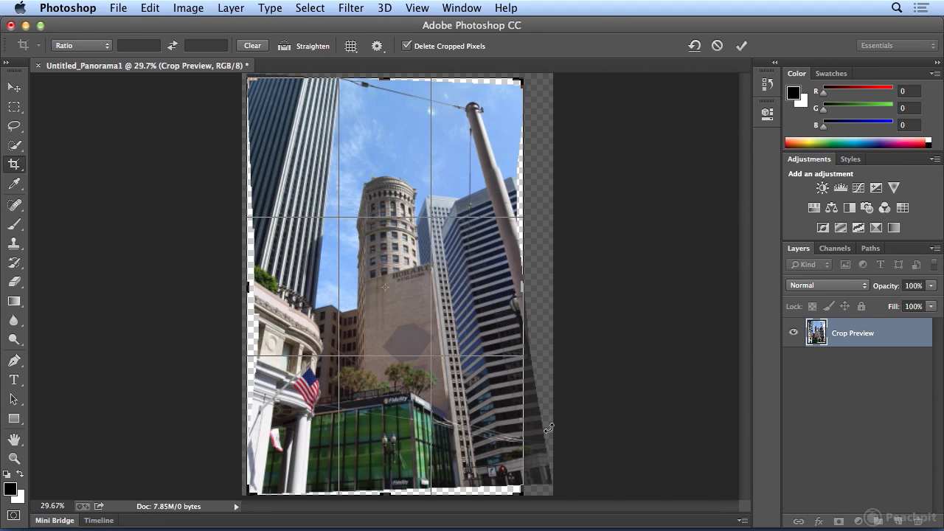
drag(549, 428, 547, 380)
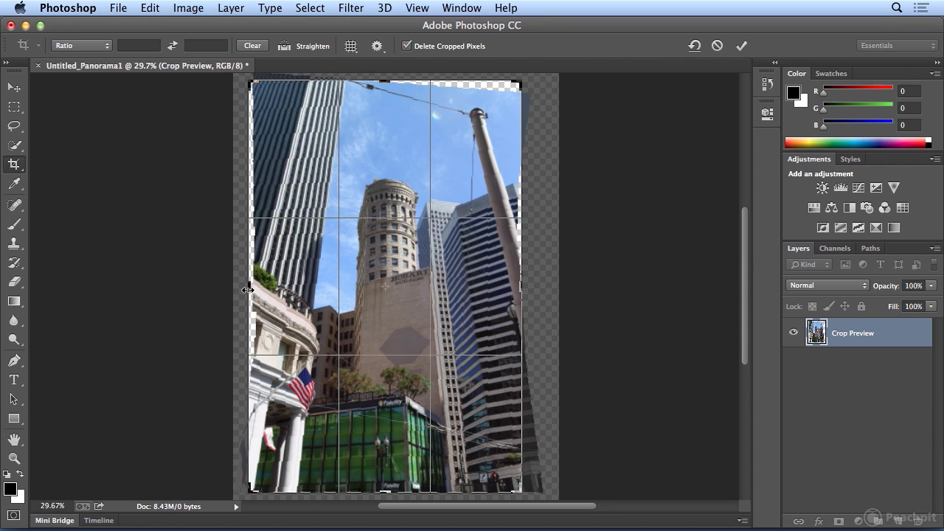
drag(248, 290, 245, 289)
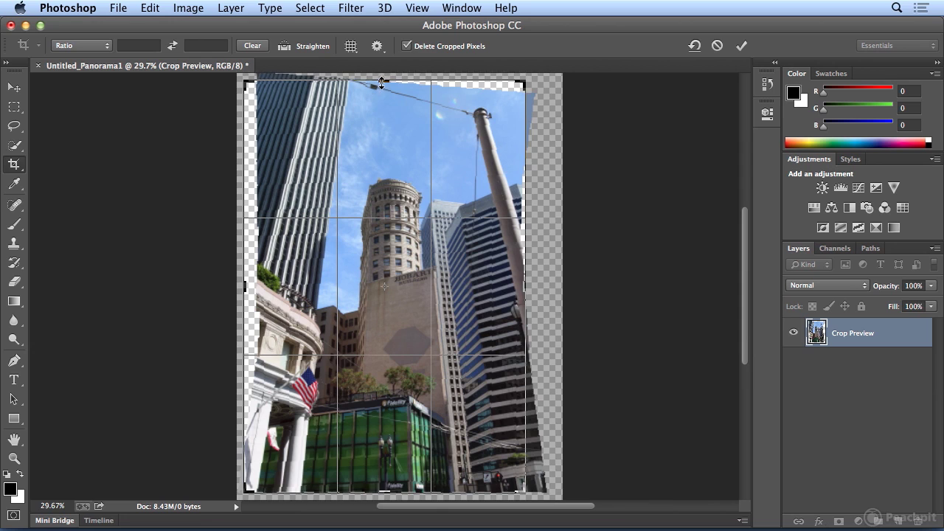
drag(383, 81, 381, 78)
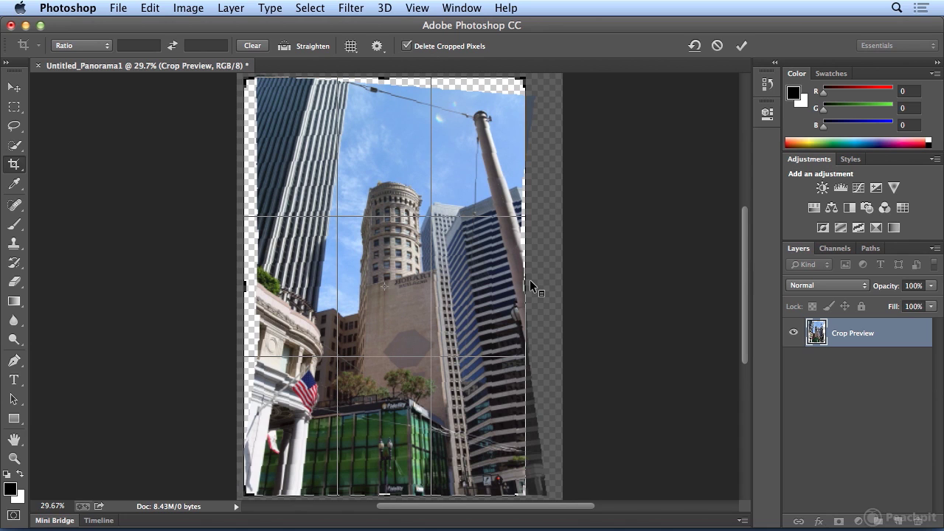
drag(524, 280, 525, 278)
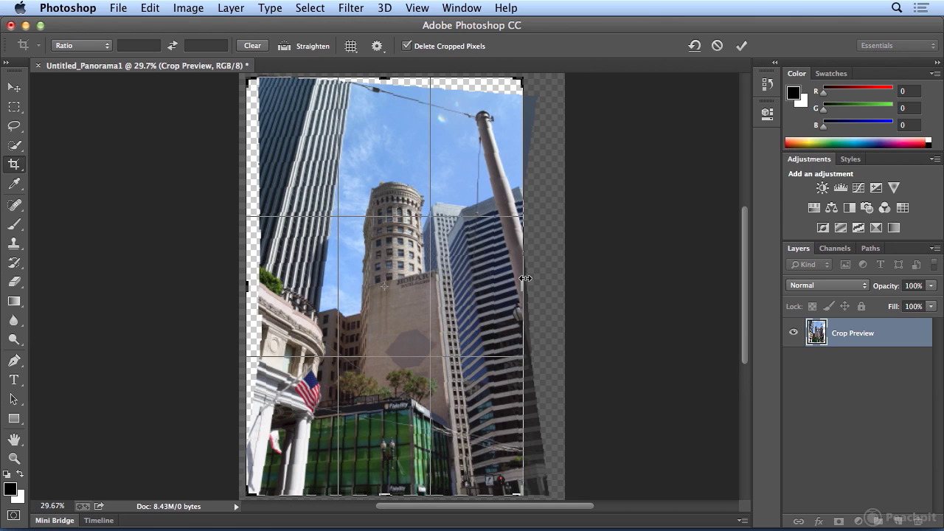
Redraw the crop box over the image, raise the bottom edge slightly, and commit the crop.
click(741, 46)
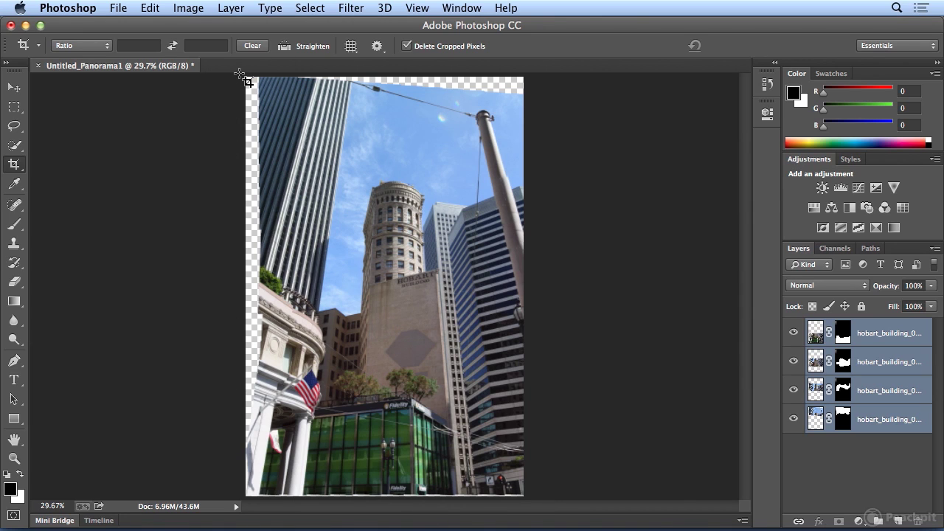
drag(245, 78, 579, 498)
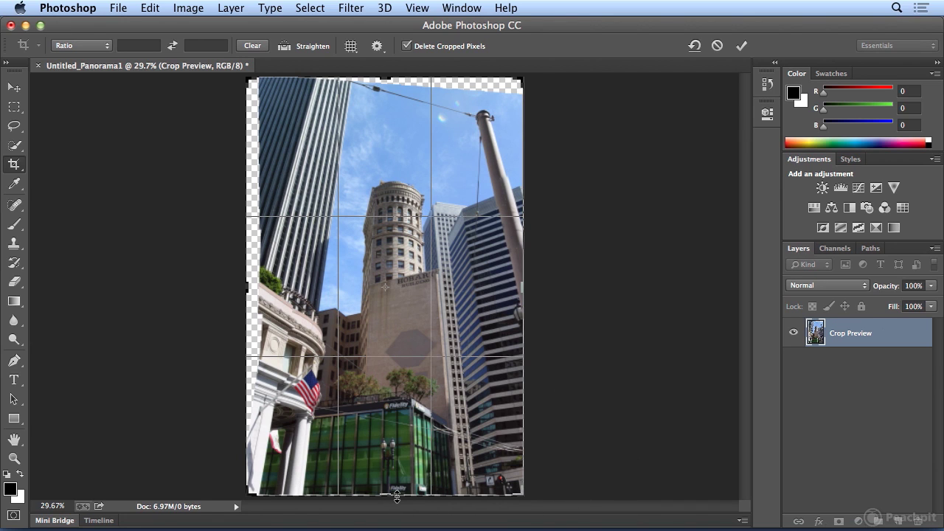
drag(397, 497, 398, 496)
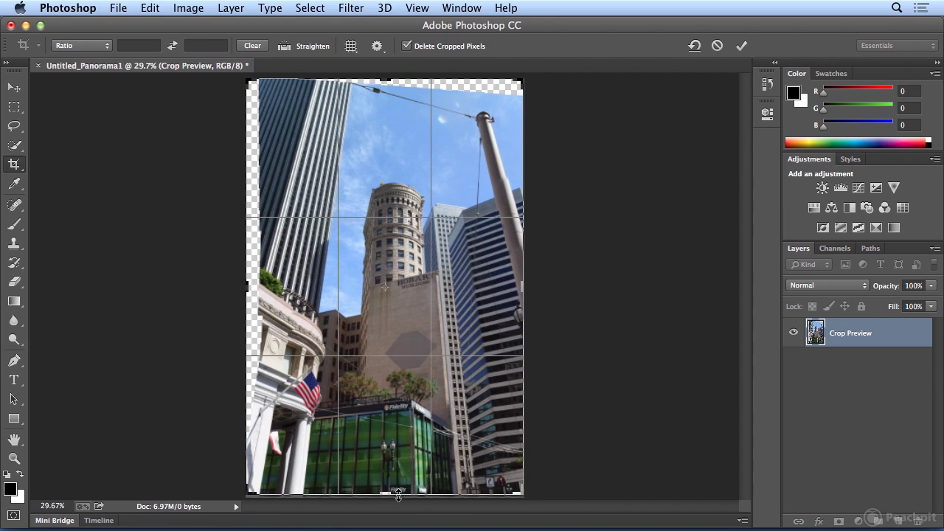
key(Return)
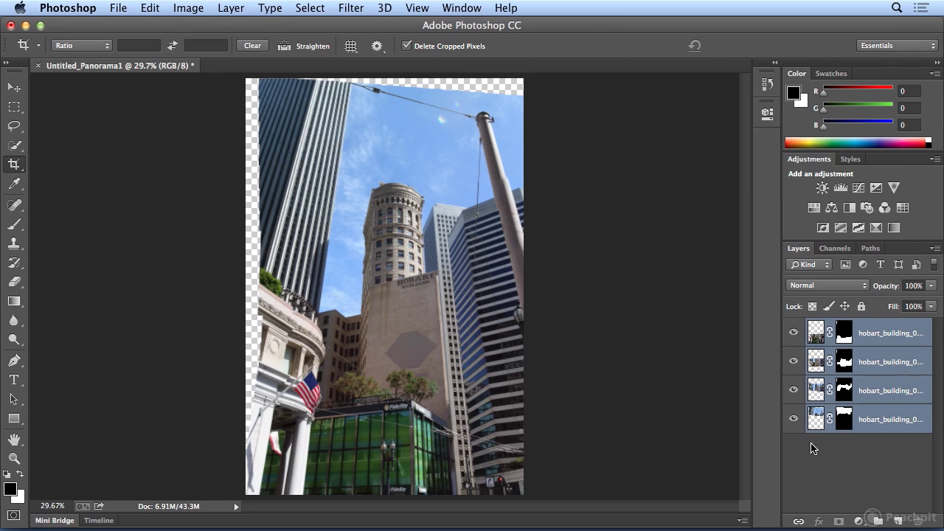
Toggle each layer mask to check the blend, then flatten the image to one Background layer.
shift+click(847, 334)
shift+click(848, 334)
shift+click(844, 360)
shift+click(844, 361)
shift+click(845, 392)
shift+click(845, 394)
click(230, 7)
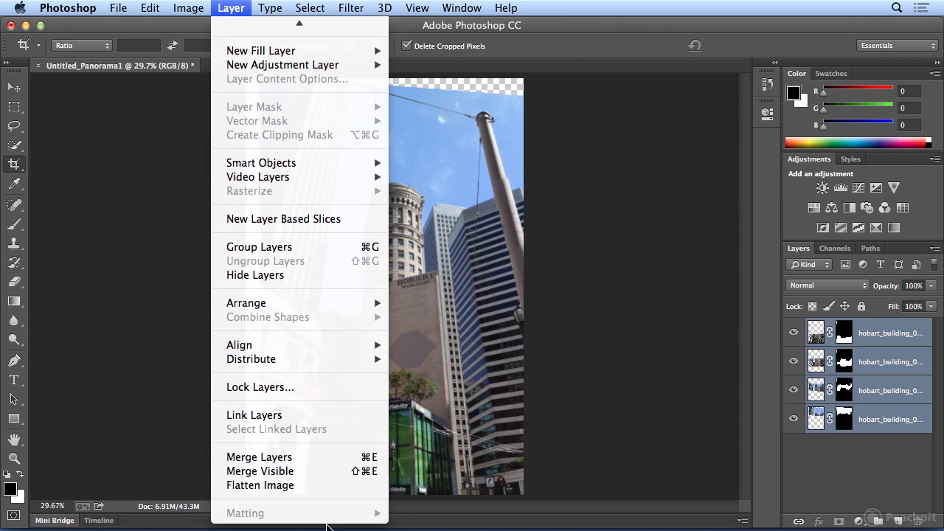
click(301, 484)
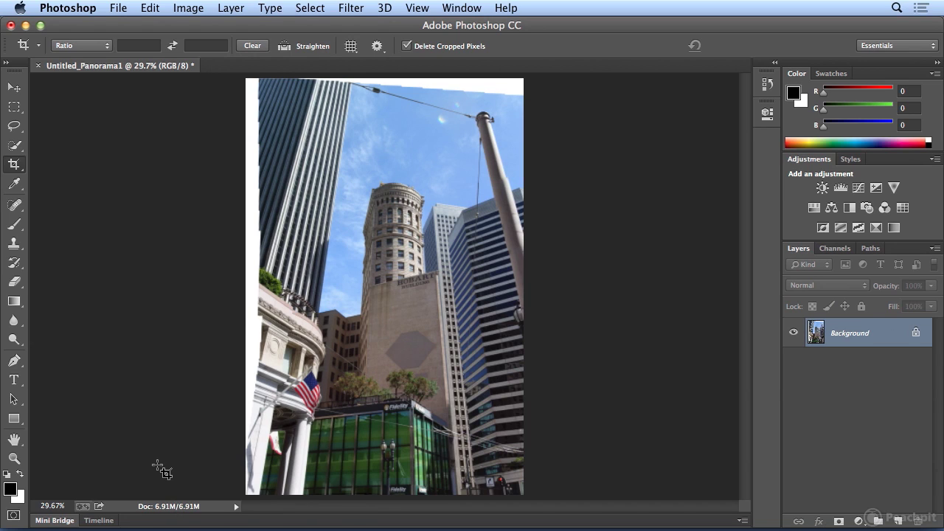
Select the white top wedge with the Magic Wand at Tolerance 1.
click(22, 148)
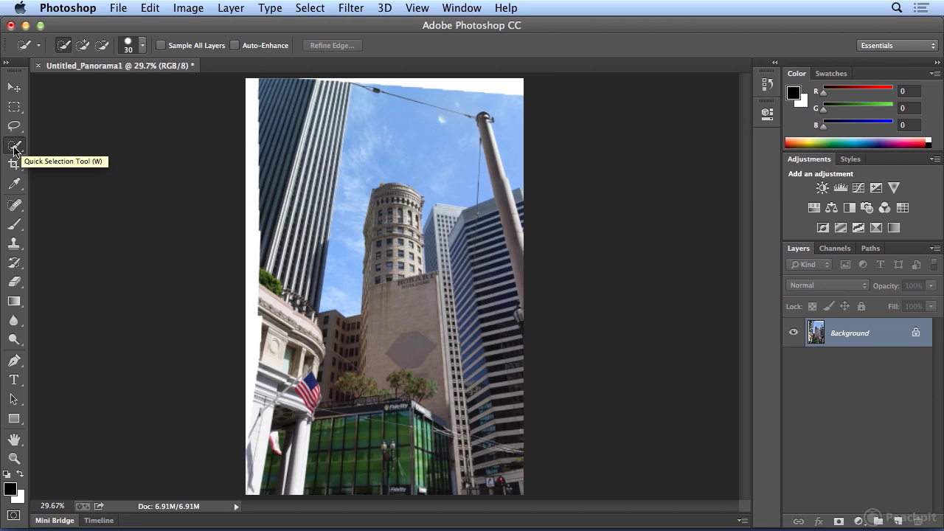
click(13, 151)
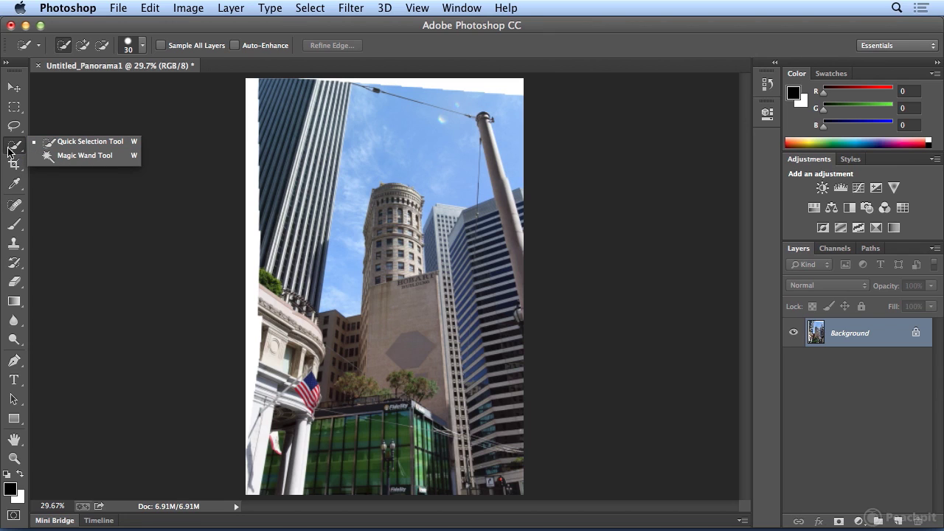
click(46, 162)
click(454, 90)
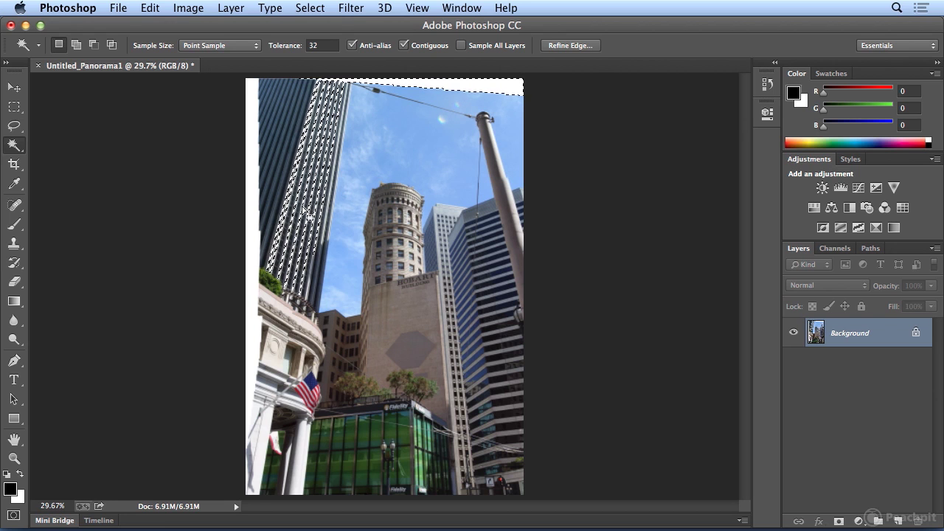
click(310, 7)
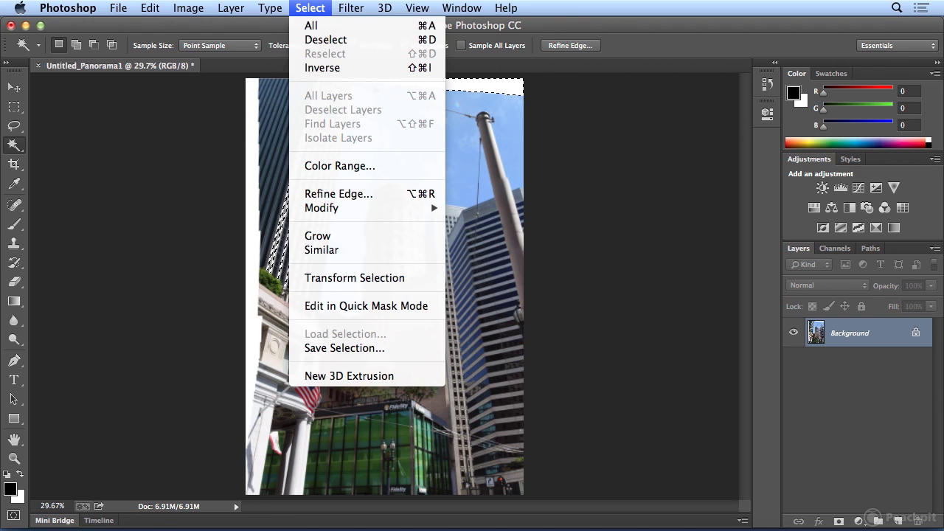
click(312, 41)
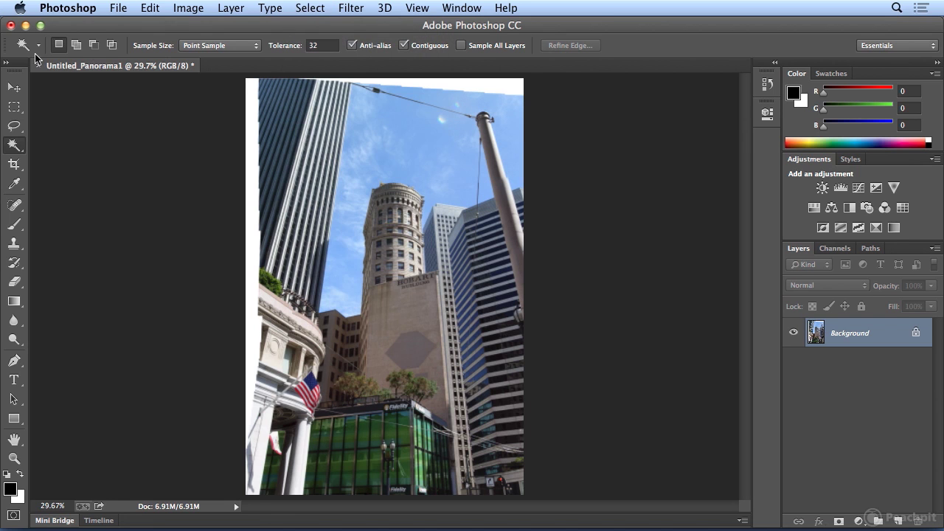
click(276, 43)
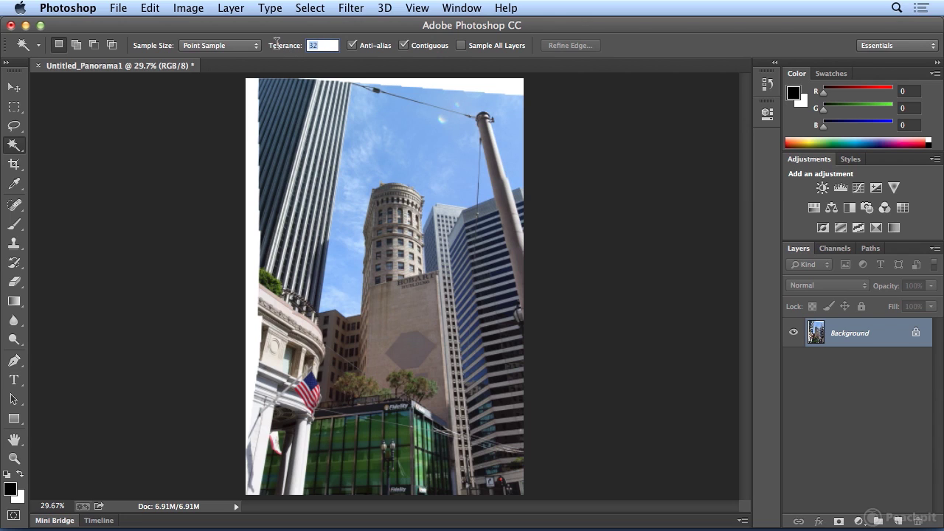
key(BackSpace)
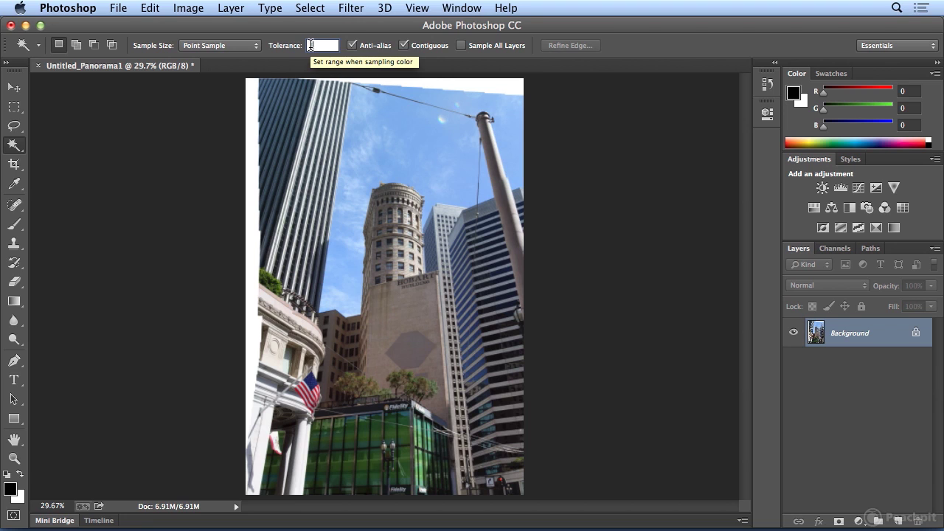
text(1)
click(443, 83)
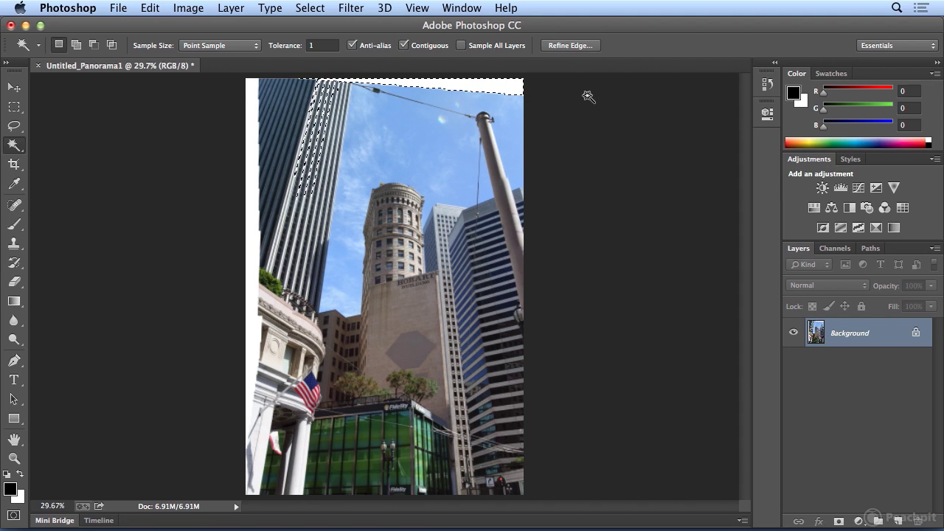
Expand the top-edge selection by 10 pixels.
click(310, 7)
mouse_move(331, 207)
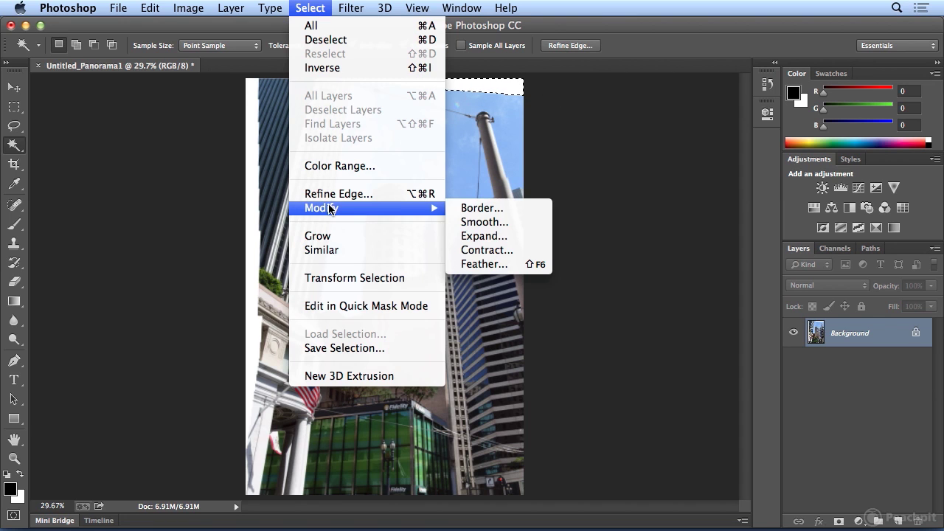
click(510, 236)
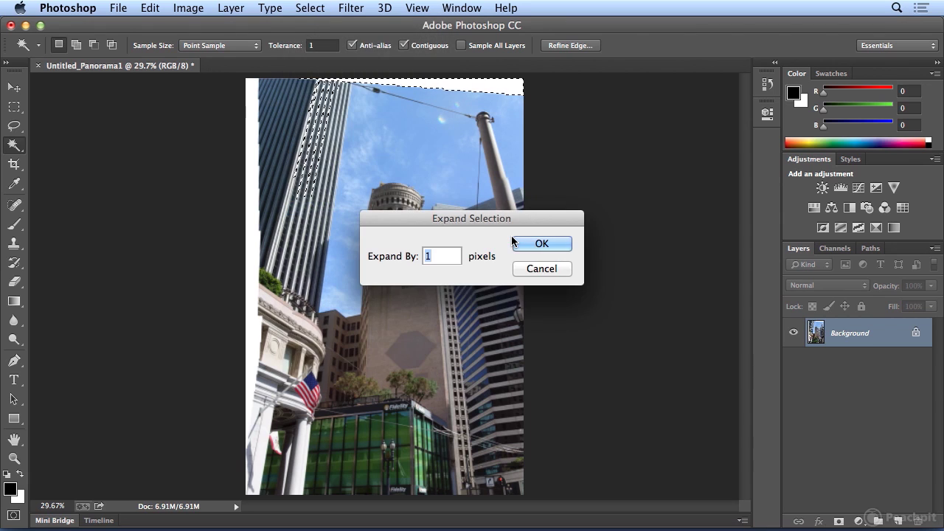
text(10)
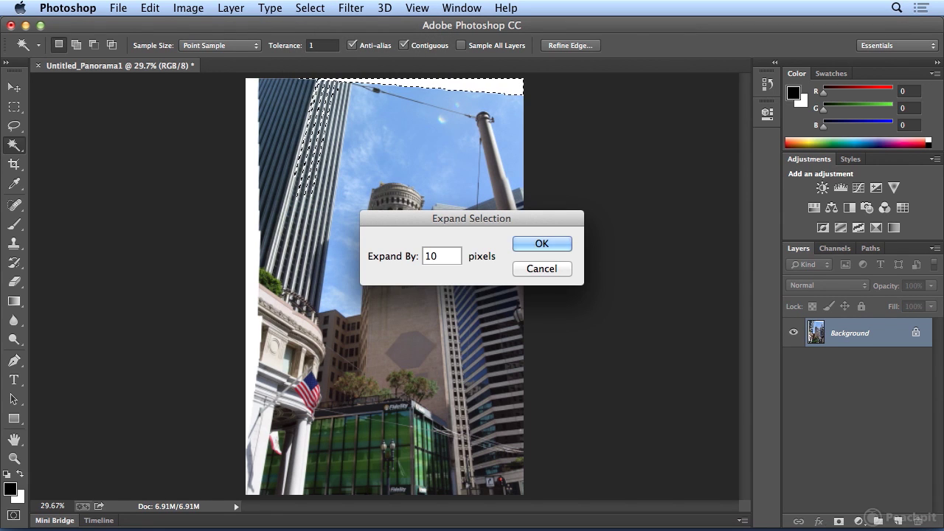
key(Return)
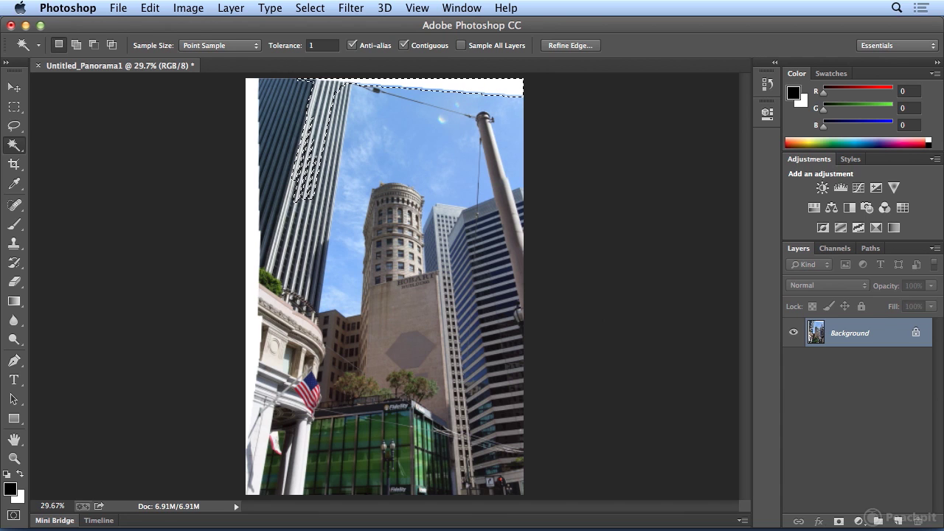
Content-Aware fill the top wedge, then deselect.
click(151, 8)
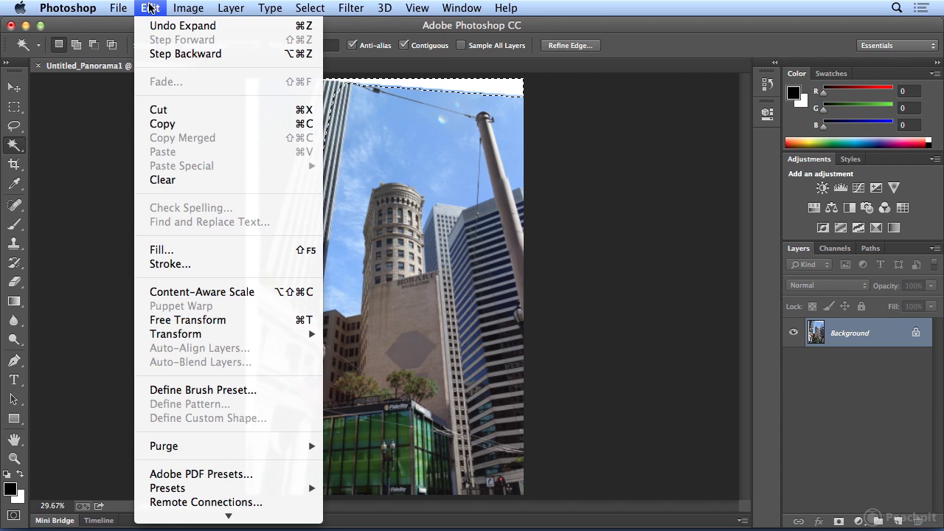
click(180, 254)
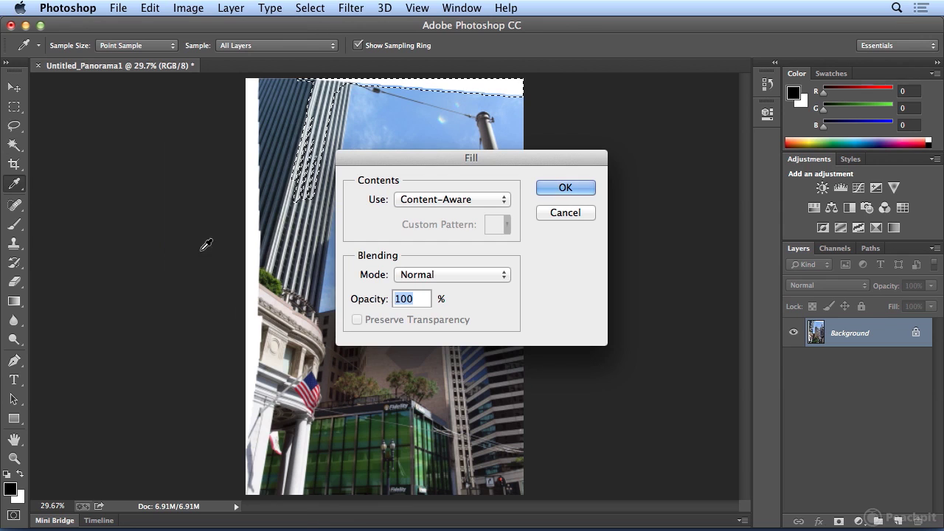
click(500, 200)
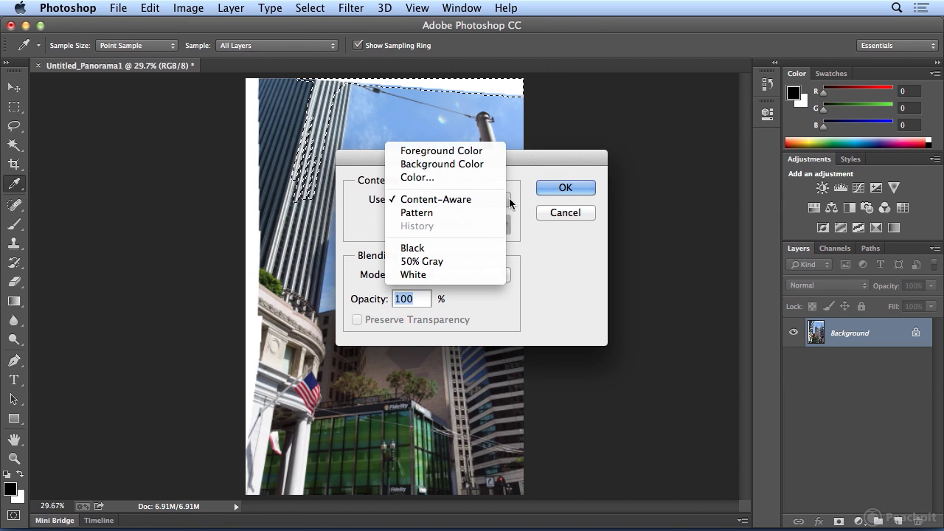
click(510, 203)
click(549, 189)
key(w)
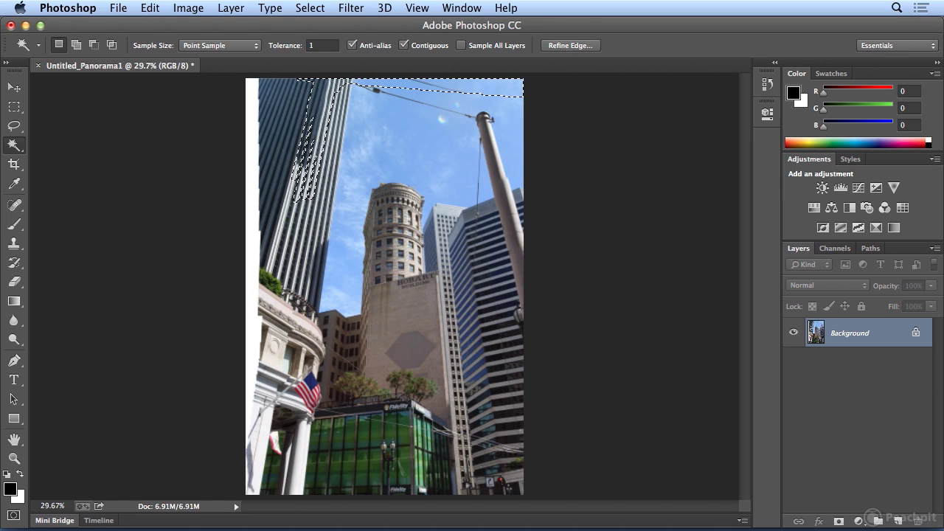
click(310, 7)
click(304, 40)
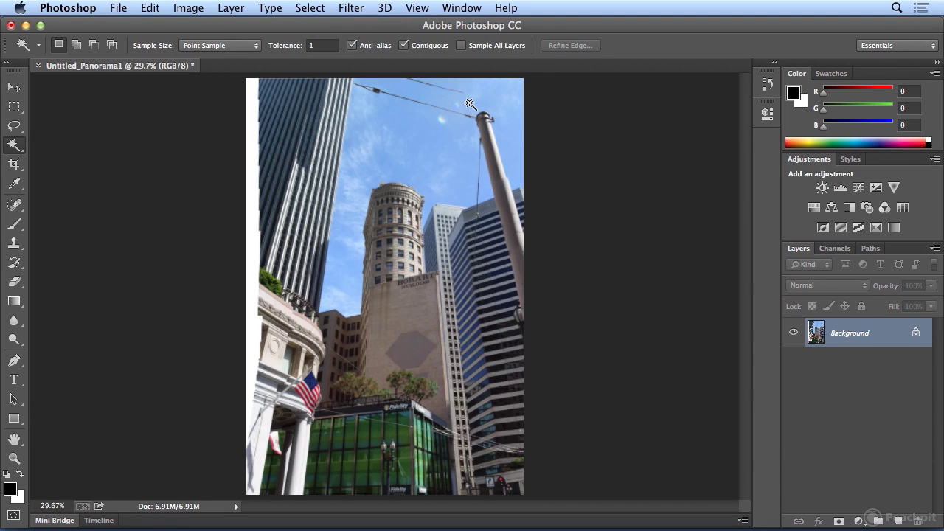
Select the white left-edge strip and expand it by 10 pixels.
click(248, 97)
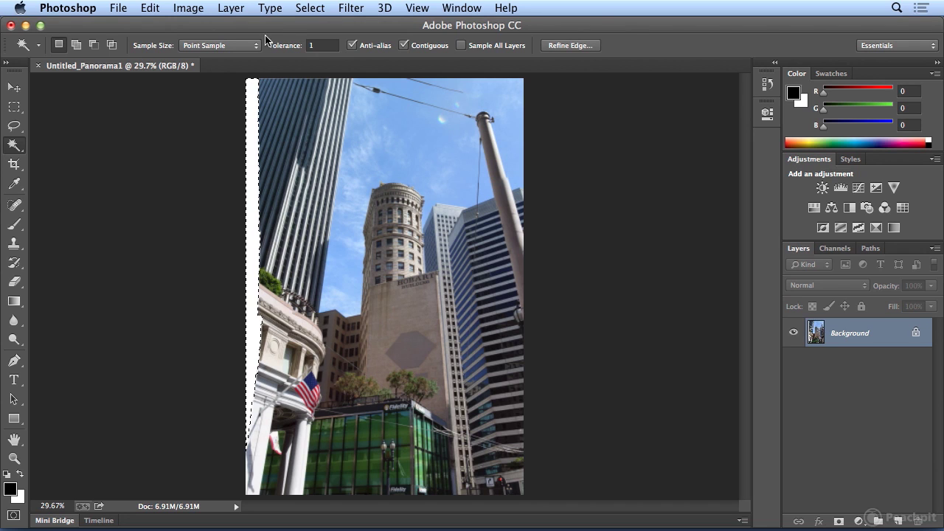
click(309, 8)
mouse_move(354, 209)
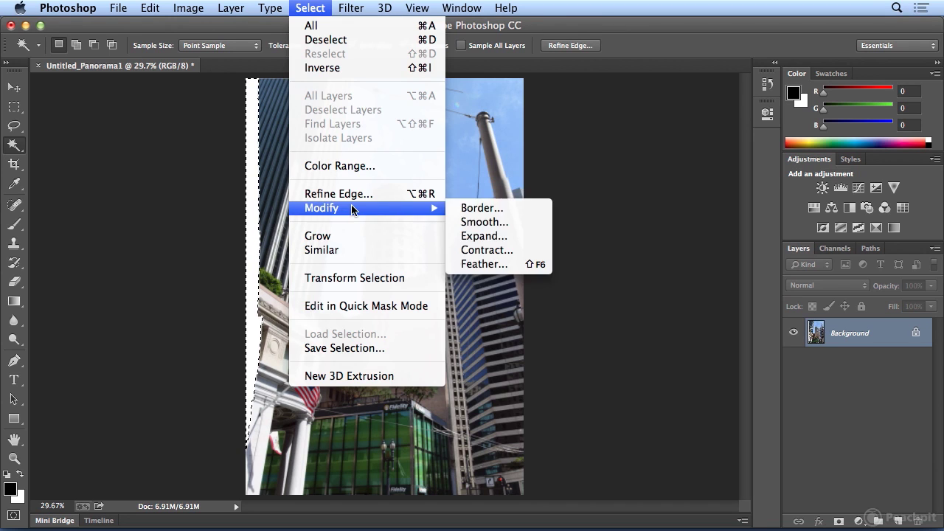
click(500, 236)
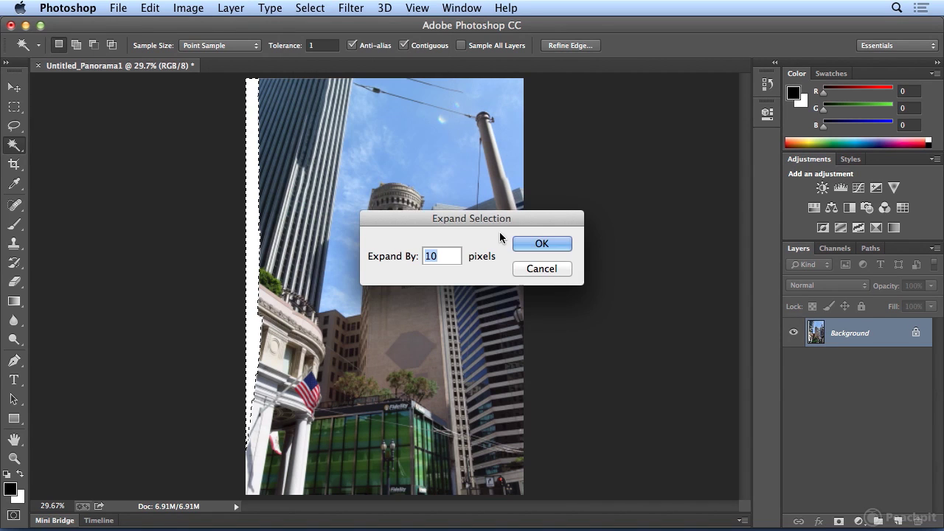
click(545, 240)
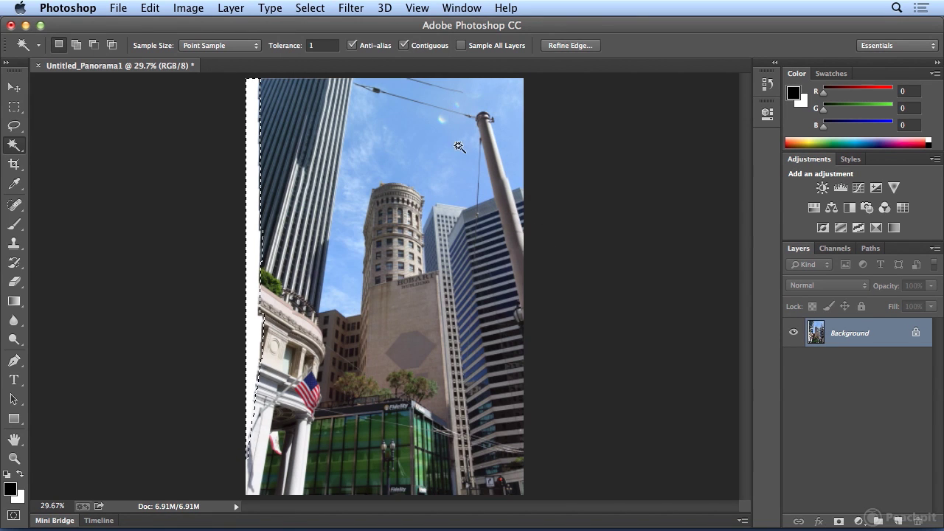
Fill the left strip with Content-Aware, Normal mode, 100% opacity.
click(151, 7)
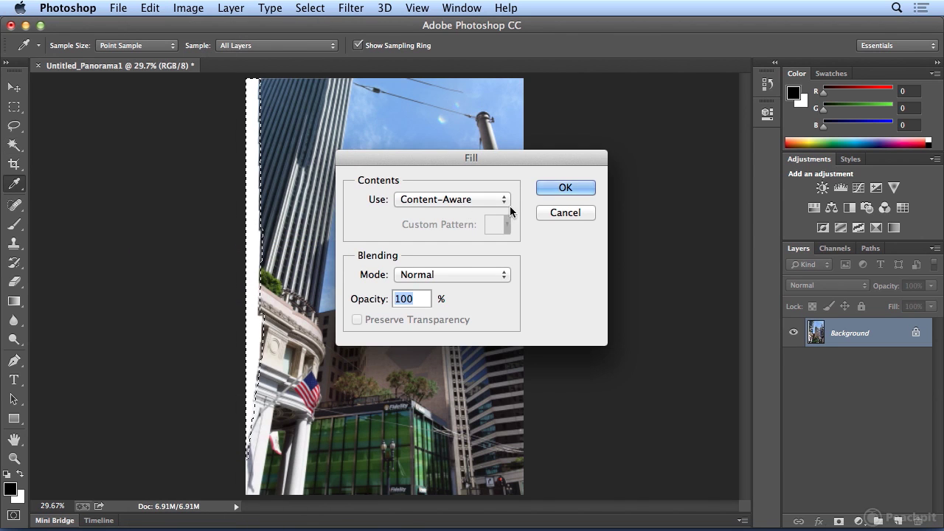
click(565, 187)
key(w)
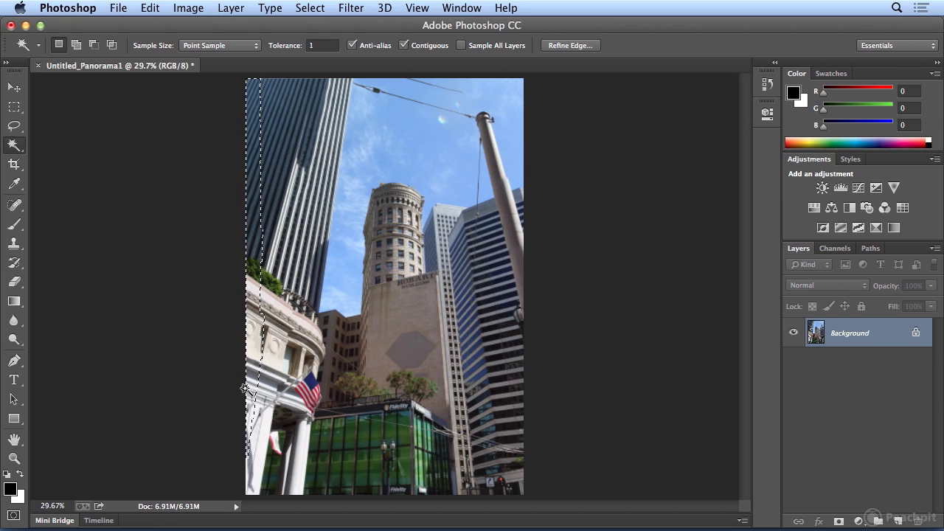
Deselect the edge, then Spot Heal the short wire near the top of the sky.
click(310, 8)
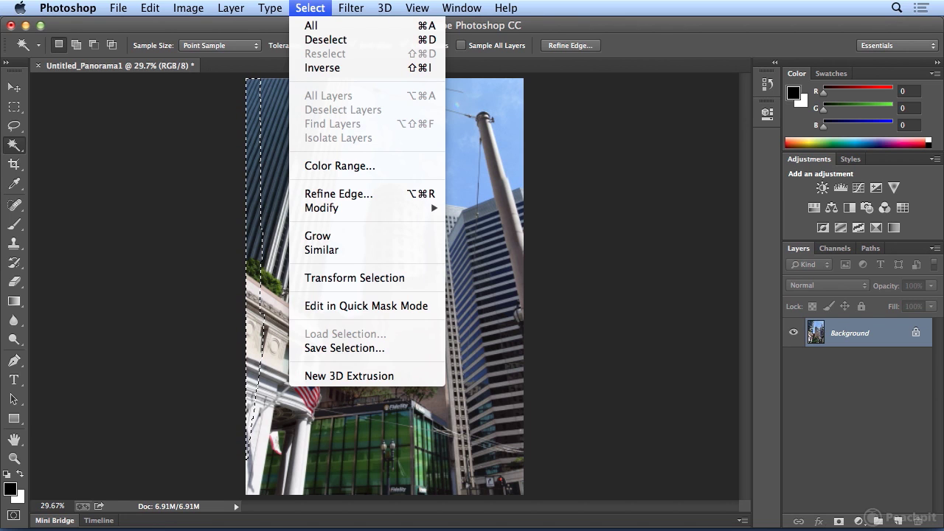
click(312, 38)
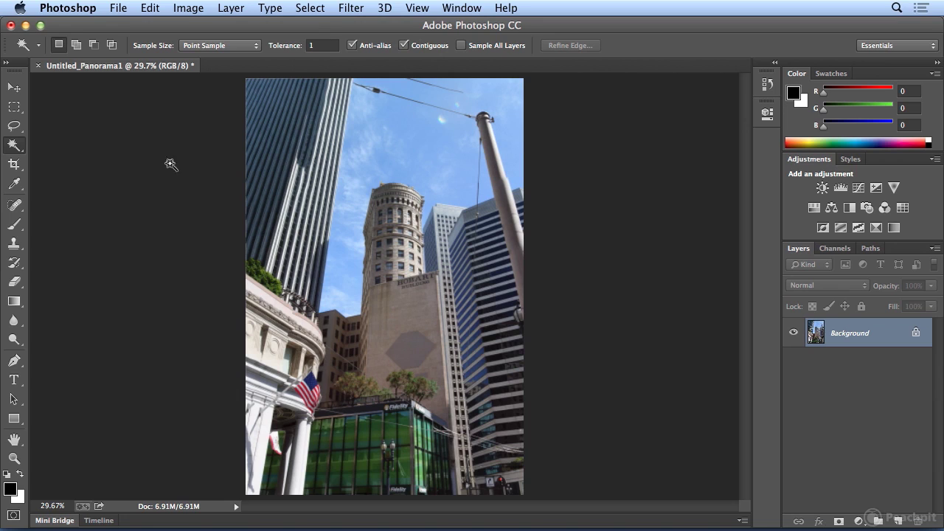
click(13, 206)
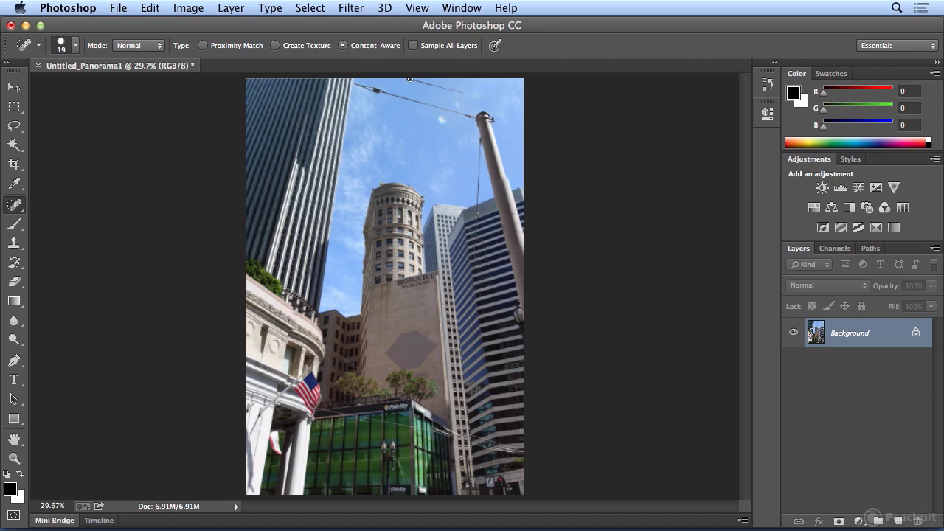
drag(421, 84, 467, 92)
Zoom in and heal the dark mark on the white building's left wall beside the flag.
key(super+equal)
key(super+equal)
key(super+equal)
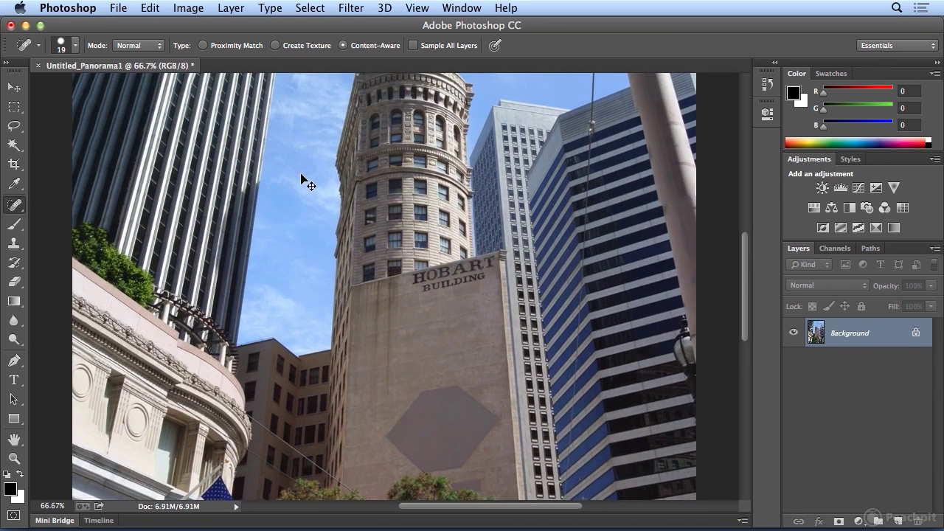
scroll(299, 175, down, 5)
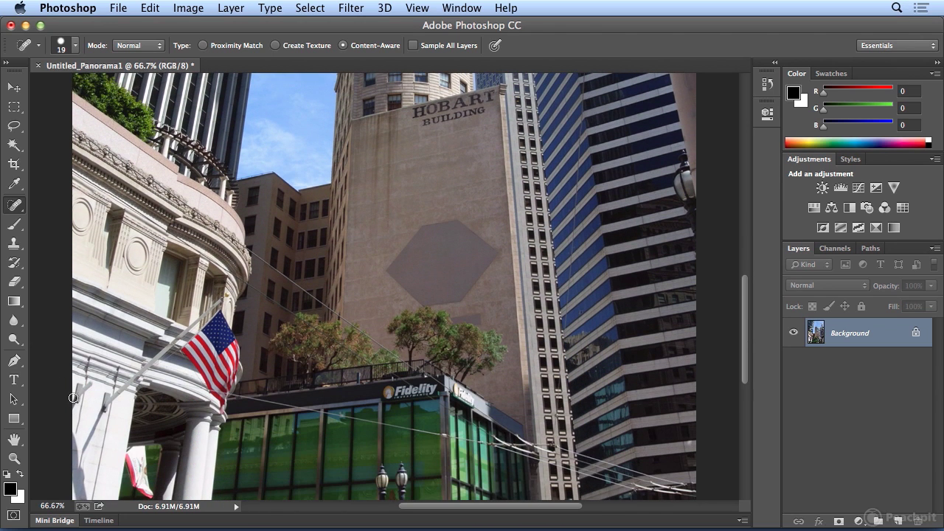
mouse_move(94, 382)
mouse_down()
mouse_move(76, 406)
mouse_move(76, 383)
mouse_up()
drag(82, 419, 81, 378)
click(153, 8)
click(161, 28)
drag(85, 375, 77, 433)
Zoom into the sky, set the Spot Healing Brush to 47 px, and heal away the overhead wire and pole arm.
key(super+0)
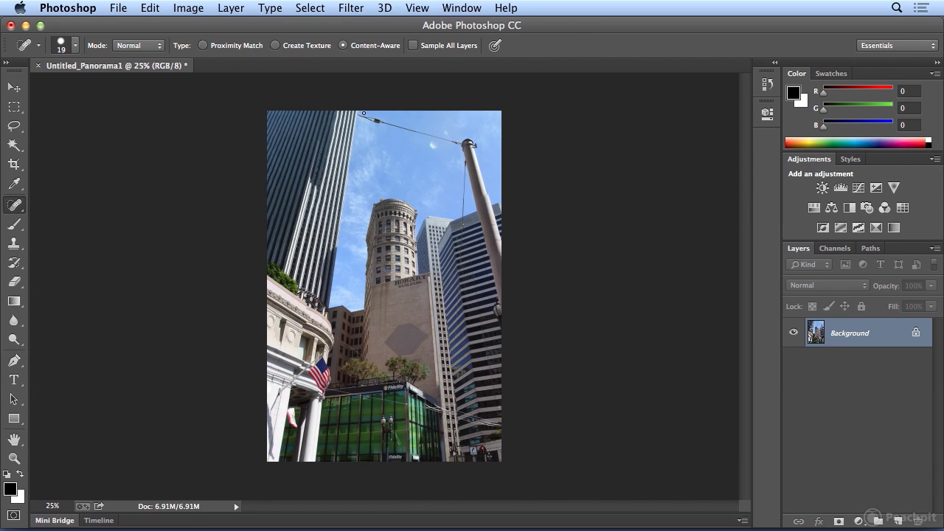
key(super+equal)
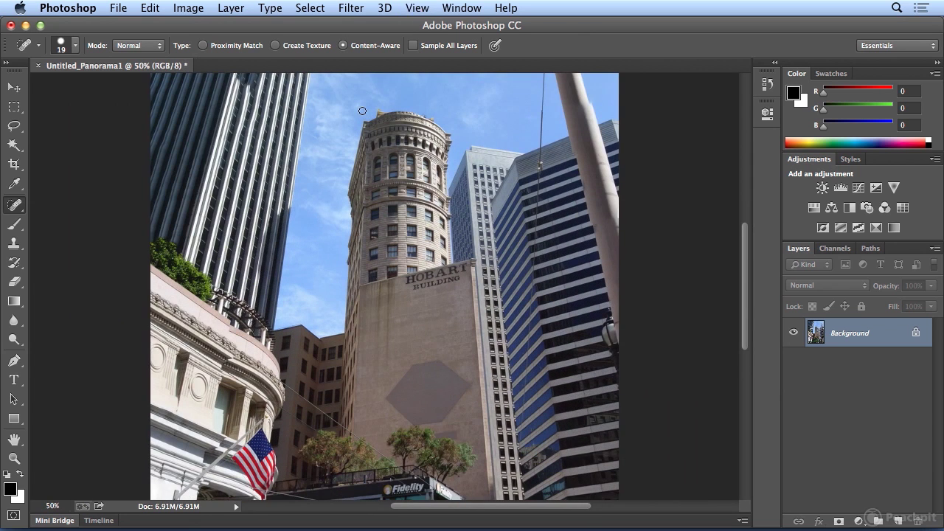
scroll(362, 111, up, 5)
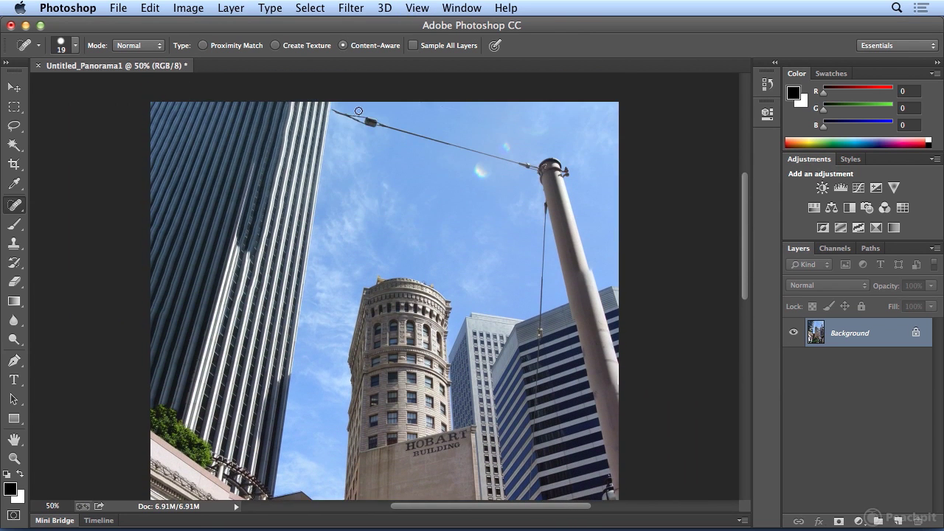
click(75, 45)
click(59, 86)
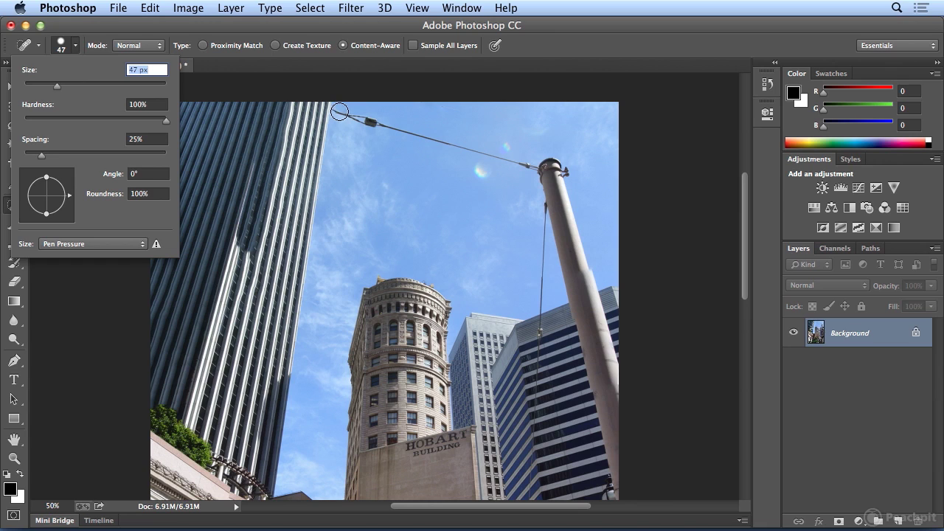
drag(340, 112, 534, 170)
drag(535, 168, 534, 170)
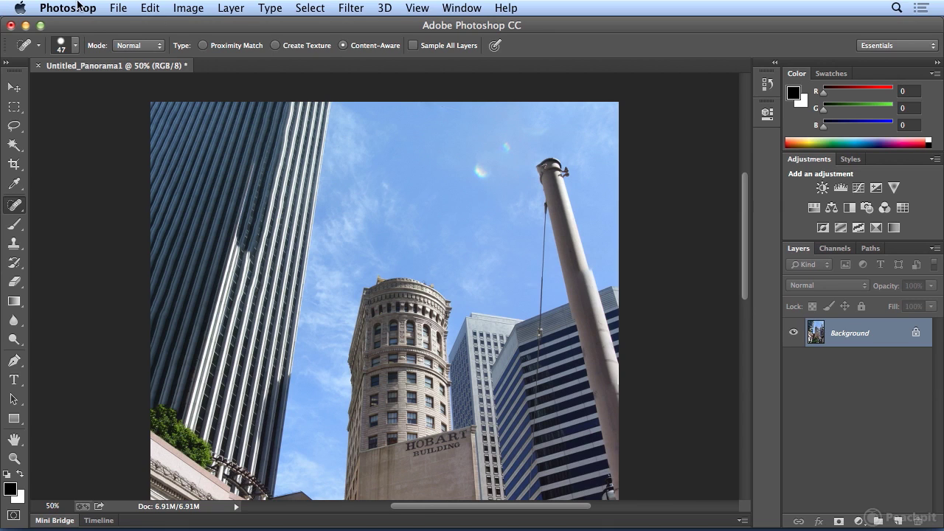
Enlarge the healing brush to 99 px and paint out the streetlight pole.
click(76, 47)
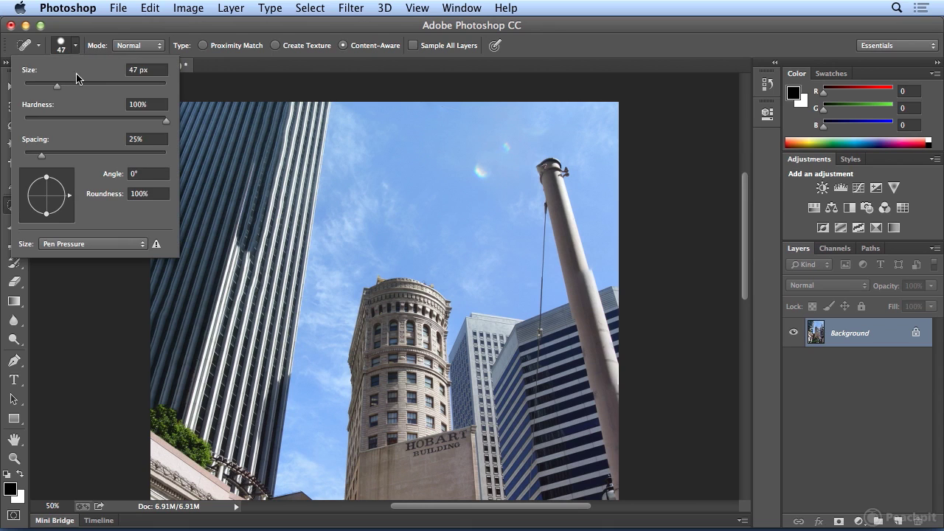
click(78, 86)
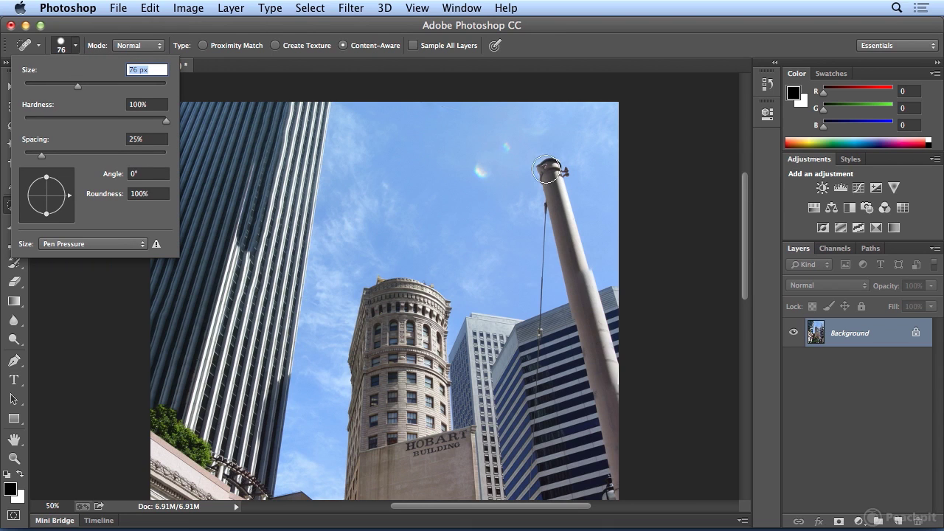
click(84, 86)
click(94, 87)
mouse_move(552, 170)
mouse_down()
mouse_move(556, 224)
mouse_move(567, 246)
mouse_move(560, 214)
mouse_move(626, 494)
mouse_up()
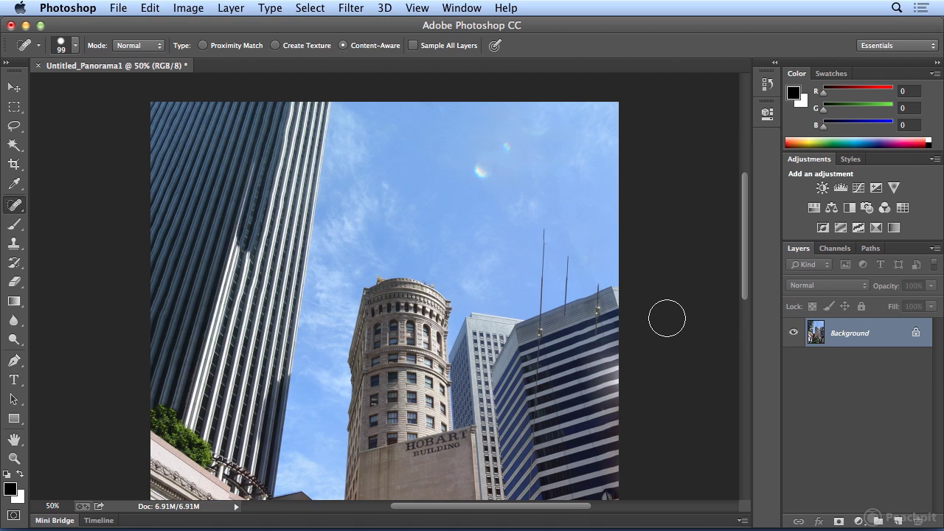
scroll(743, 244, down, 1)
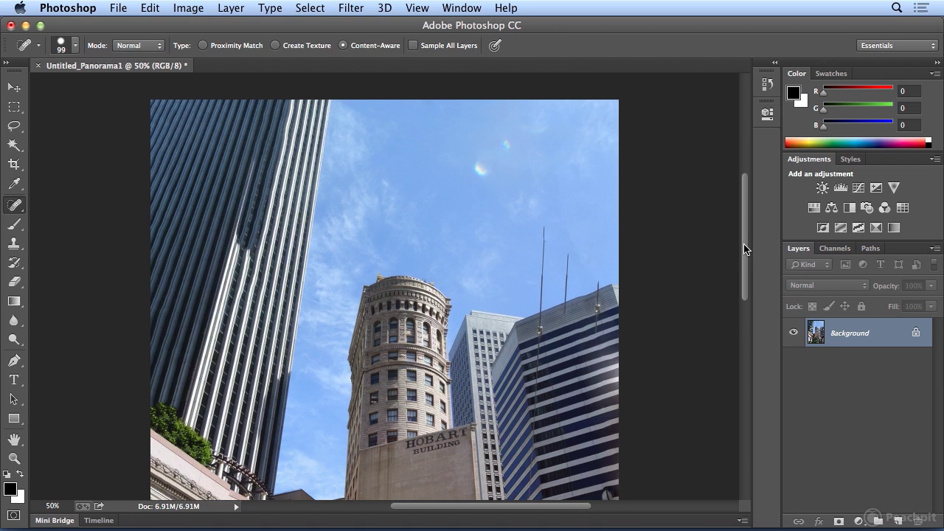
drag(744, 245, 740, 265)
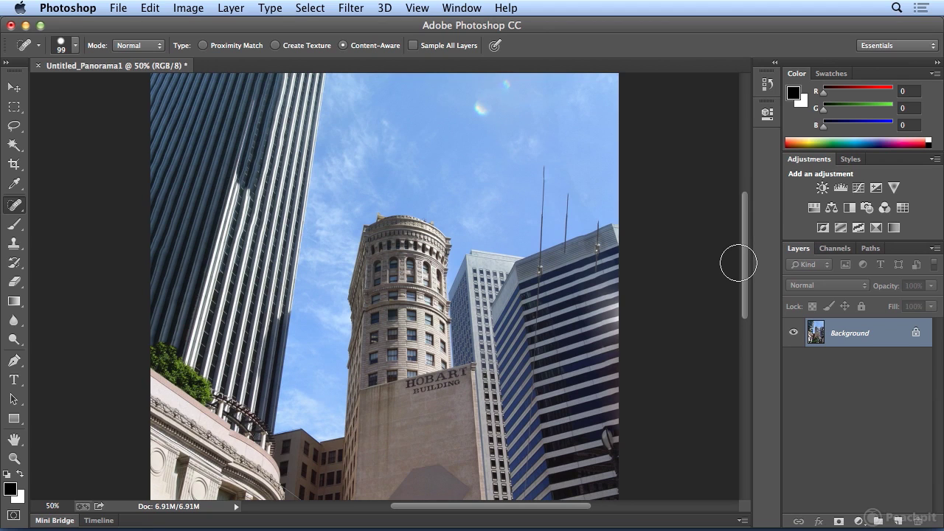
Shrink the healing brush and heal away the three thin rooftop antennas.
click(76, 46)
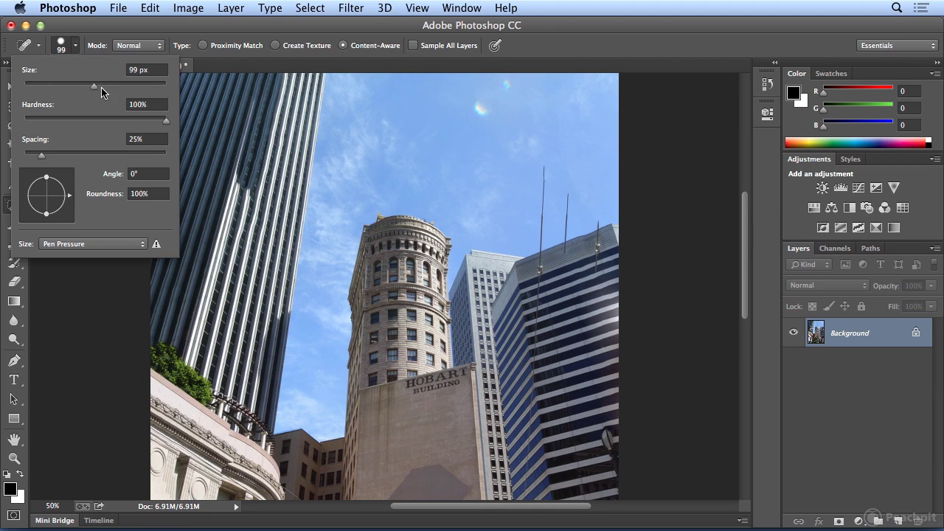
drag(93, 86, 45, 90)
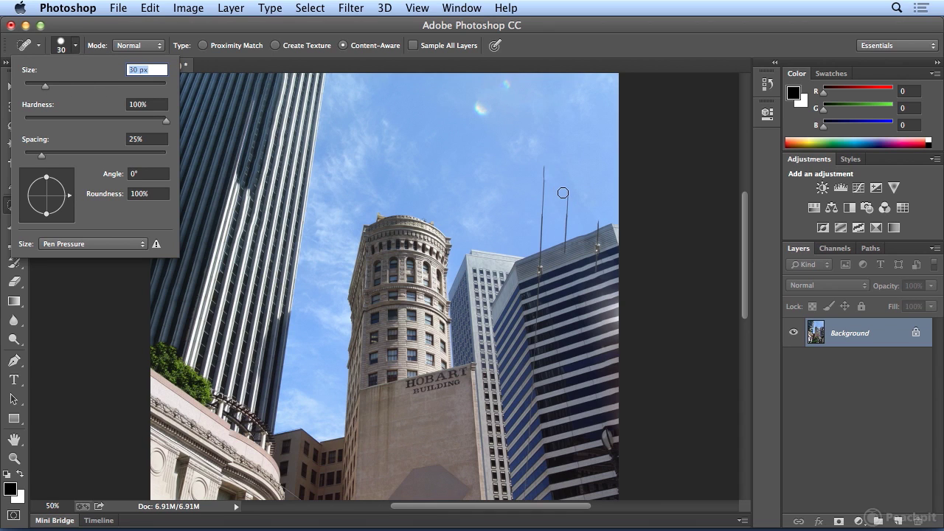
drag(566, 188, 569, 260)
drag(598, 222, 594, 277)
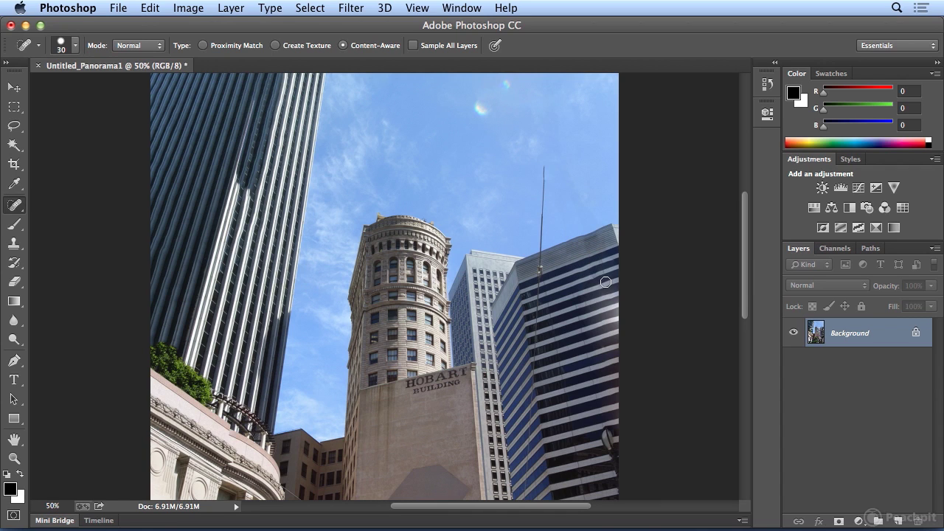
drag(544, 165, 538, 371)
drag(744, 279, 744, 305)
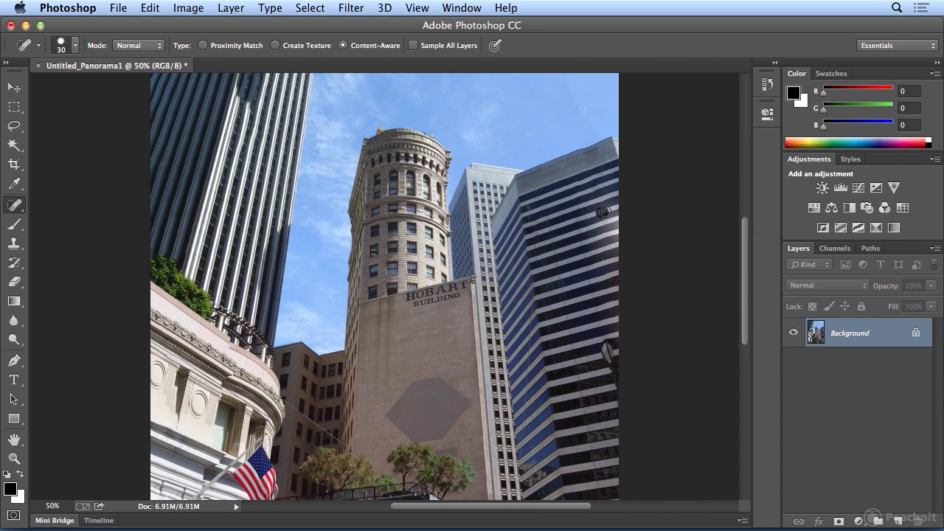
Heal the bright reflection on the blue building's right edge, undo it, and heal it again.
drag(589, 206, 627, 192)
drag(598, 228, 638, 212)
drag(598, 236, 626, 231)
click(150, 8)
click(164, 26)
mouse_move(620, 230)
mouse_down()
mouse_move(588, 237)
mouse_move(626, 243)
mouse_move(600, 250)
mouse_move(628, 246)
mouse_move(584, 258)
mouse_up()
Fit Untitled_Panorama1 on screen, then glance at the source photos in Bridge and return.
key(super+0)
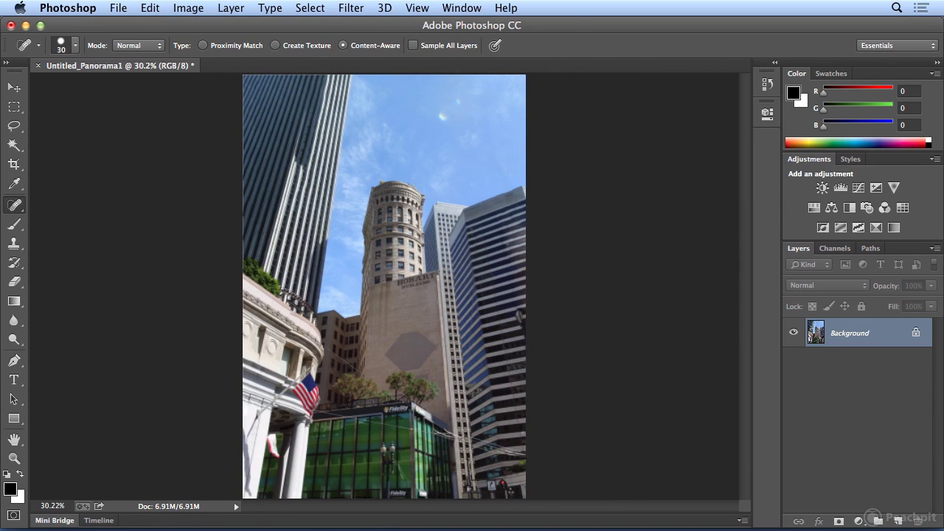
click(416, 7)
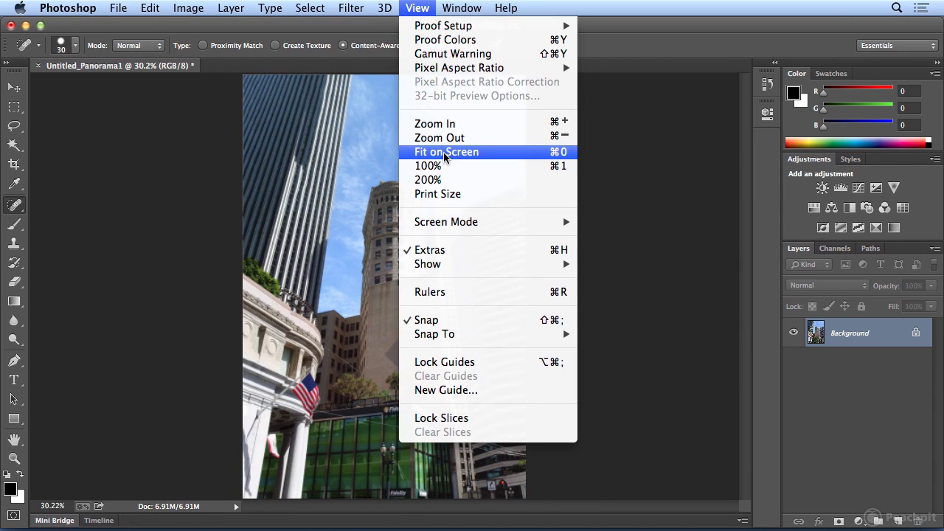
key(Escape)
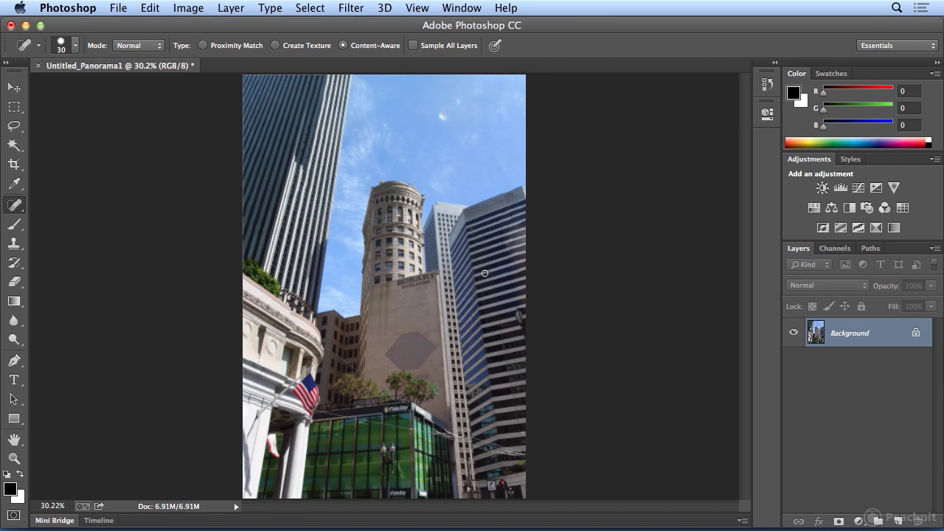
key(super+Tab)
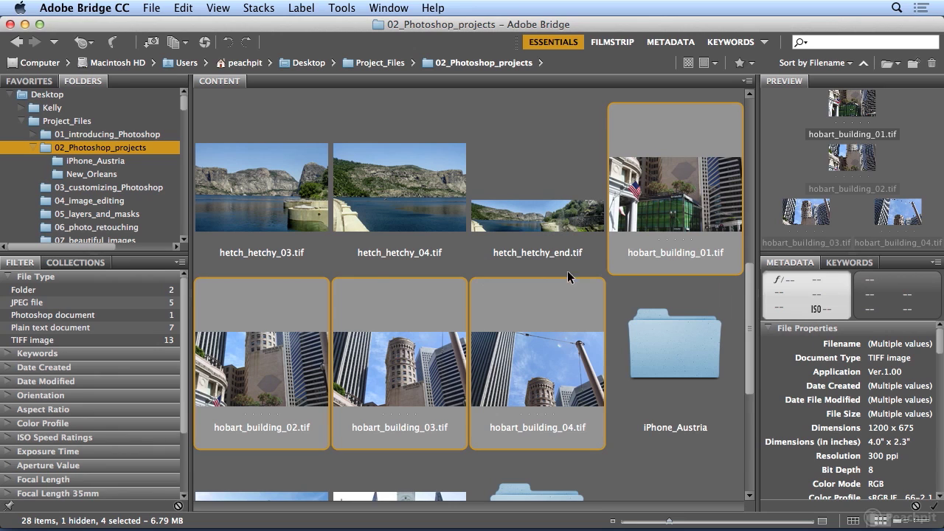
key(super+Tab)
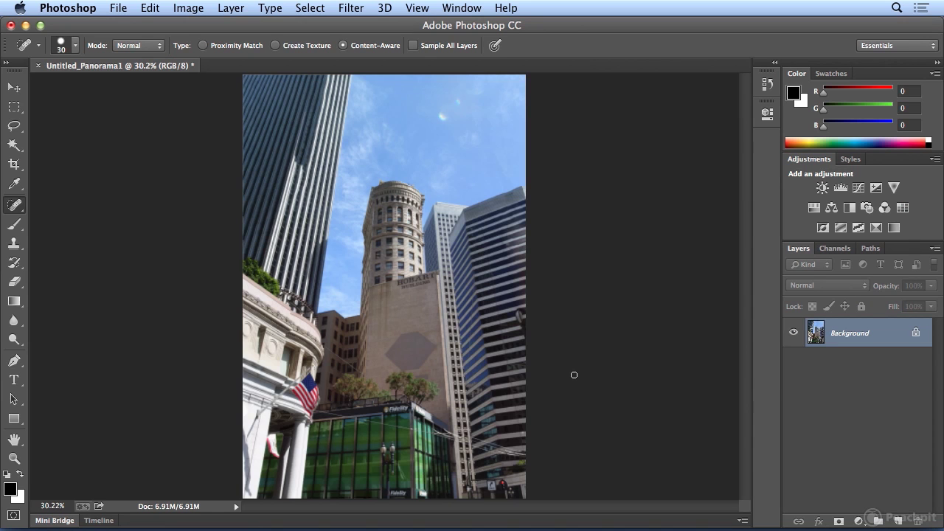